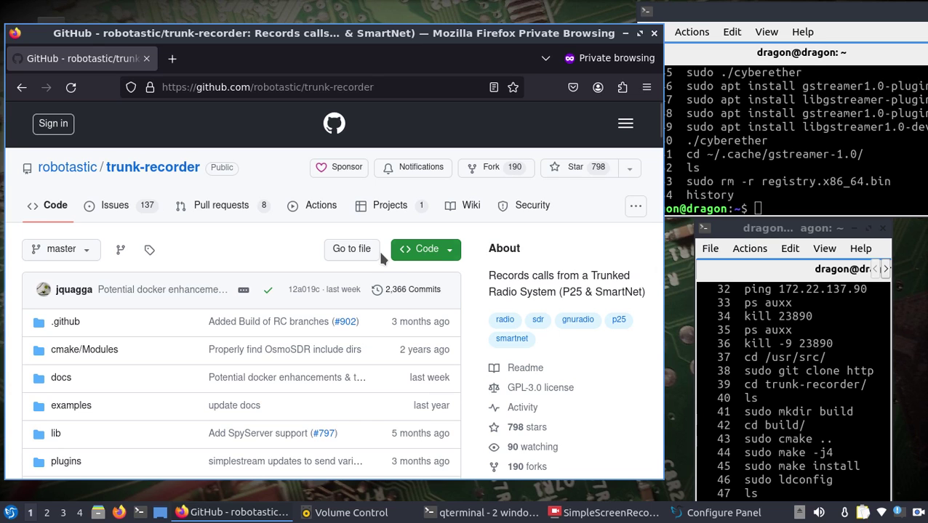
- Launch SDRTrunk from the Other category of the LXQt application menu
click(10, 513)
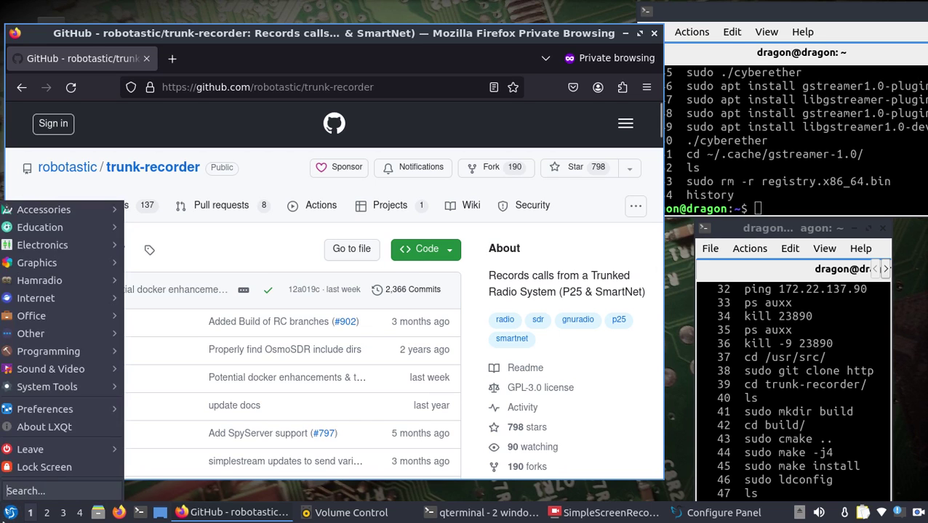
mouse_move(49, 340)
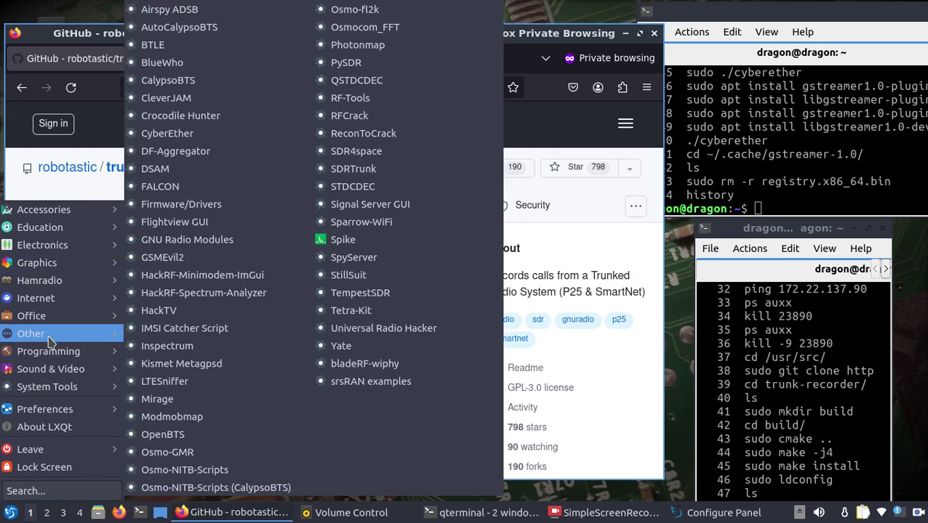
click(354, 173)
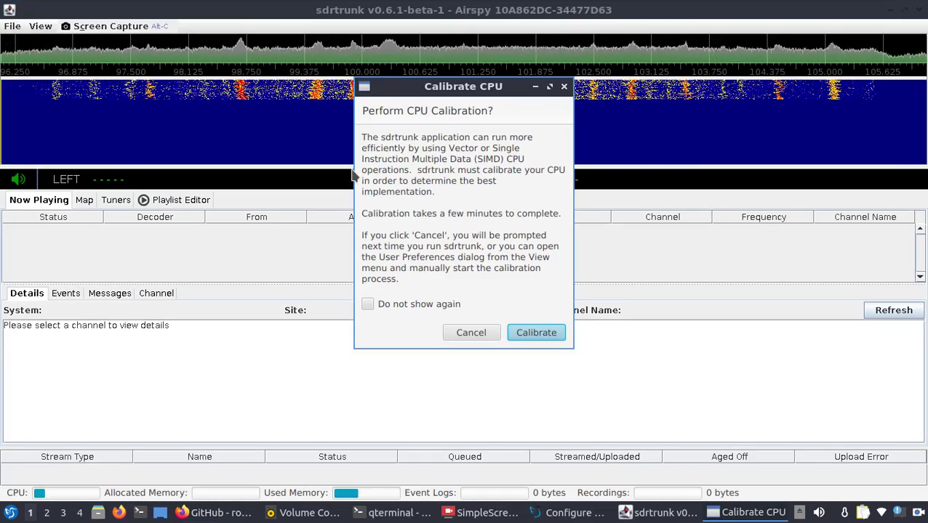
- Skip CPU calibration and play the P25 PhaseII channel from the Playlist Editor's Channels list
click(482, 336)
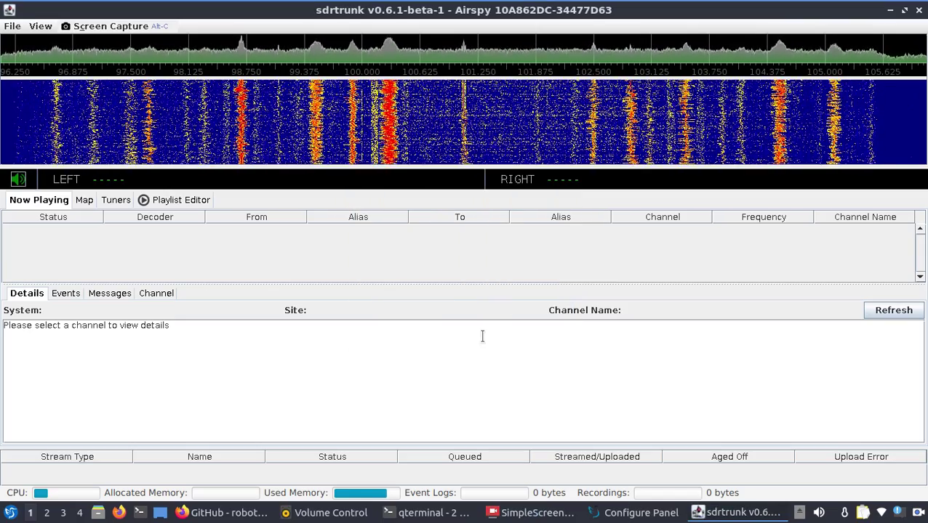
click(175, 200)
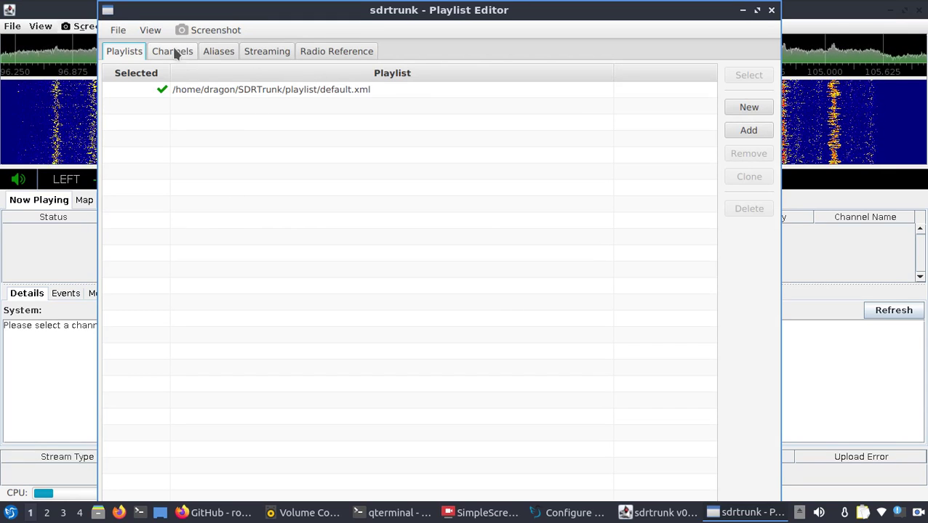
click(174, 53)
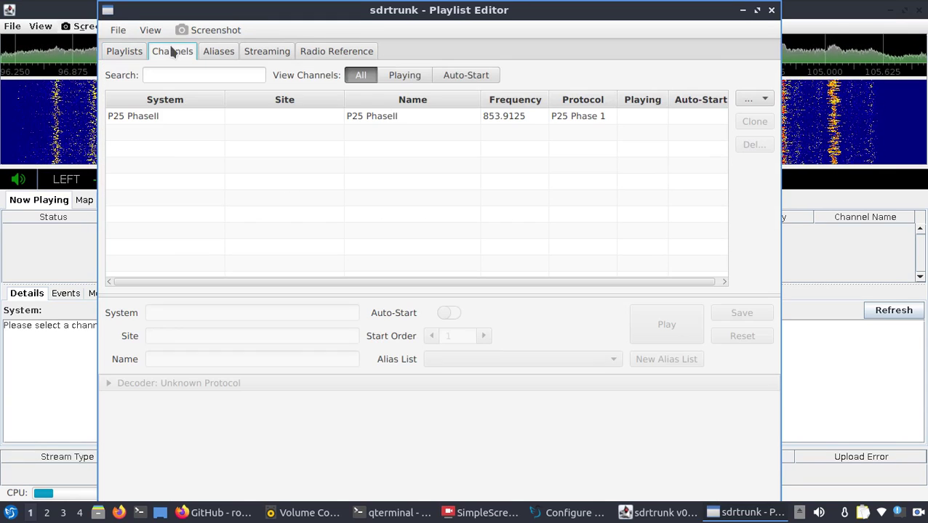
click(407, 119)
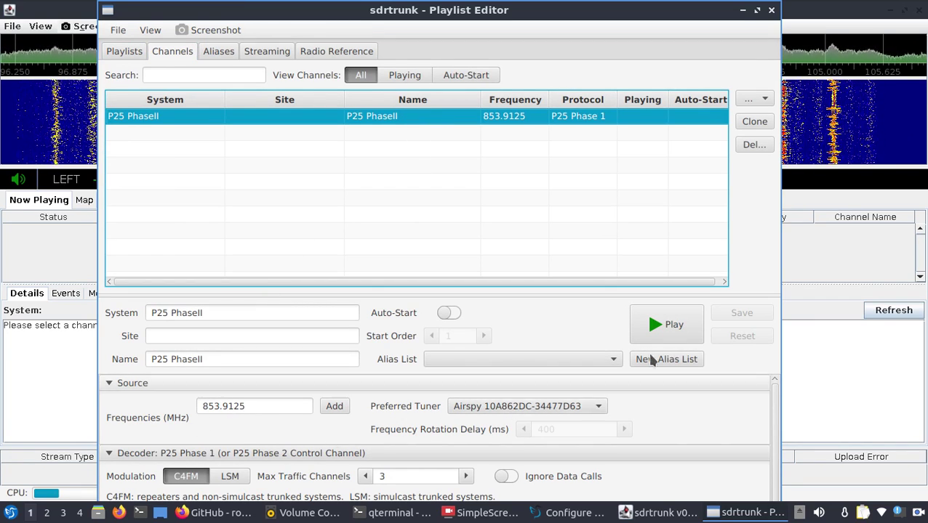
click(669, 325)
click(742, 11)
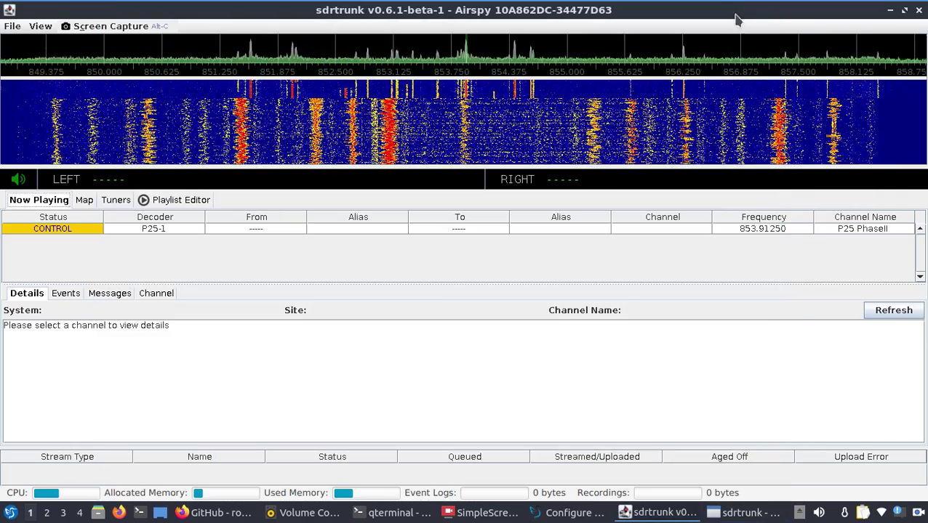
- In the Volume Control mixer, route both java playback streams to Built-in Audio Digital Stereo (HDMI)
click(833, 511)
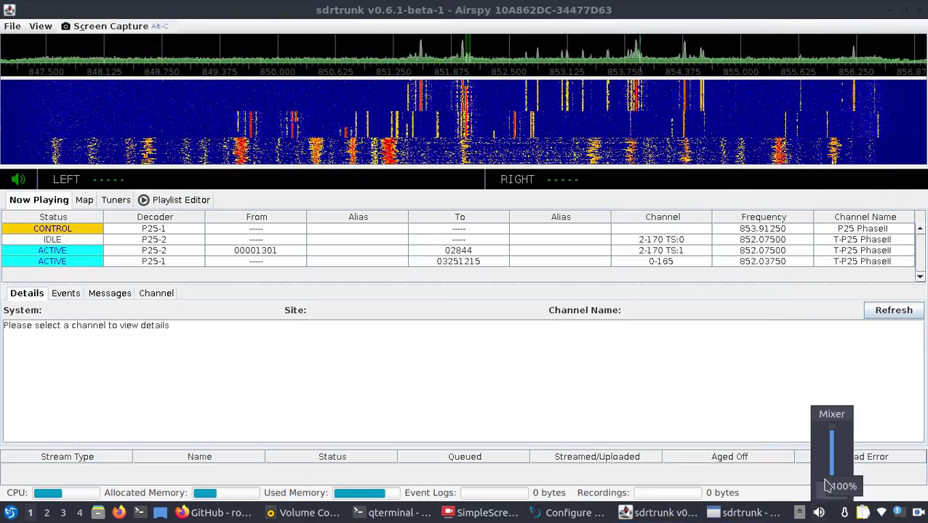
click(829, 415)
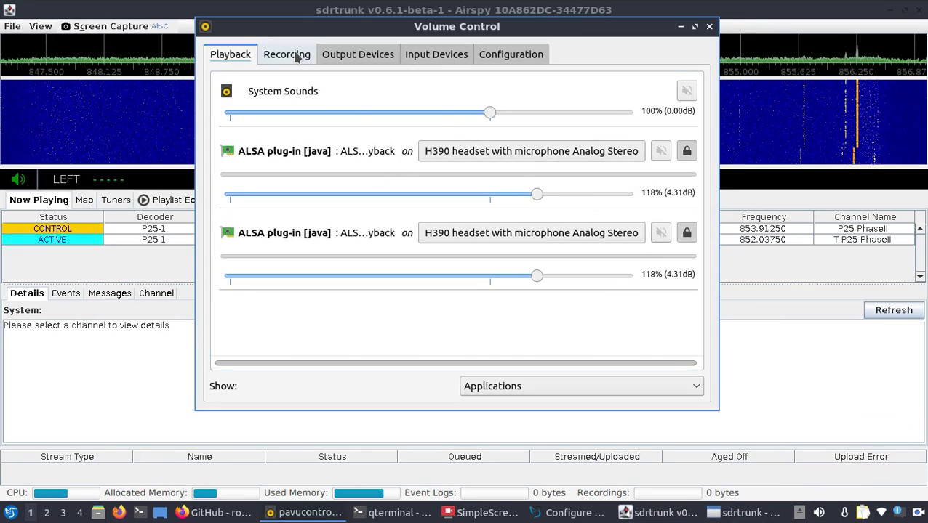
click(358, 55)
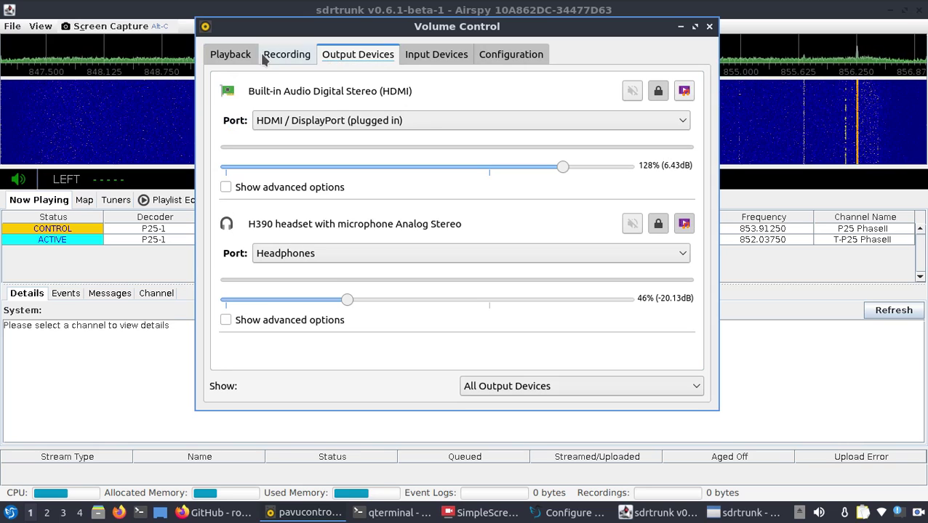
click(236, 56)
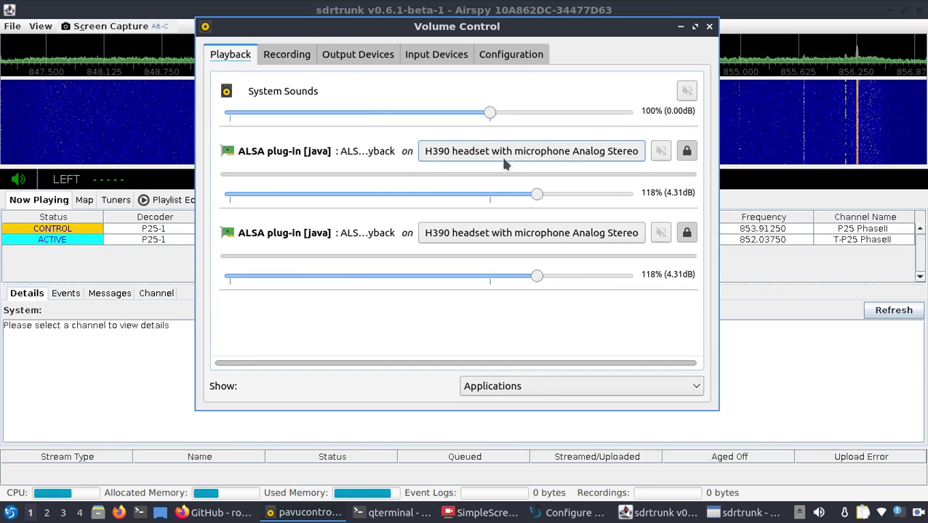
click(543, 234)
click(552, 242)
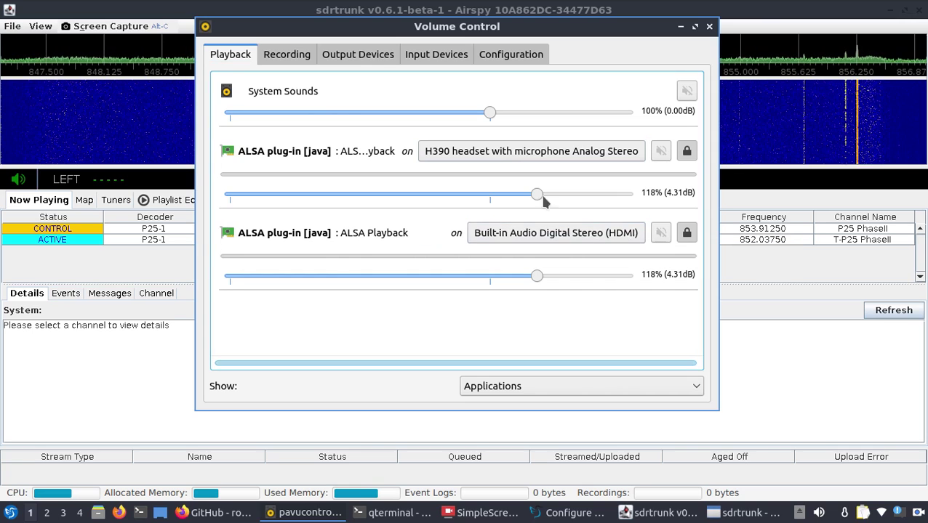
click(529, 152)
click(535, 160)
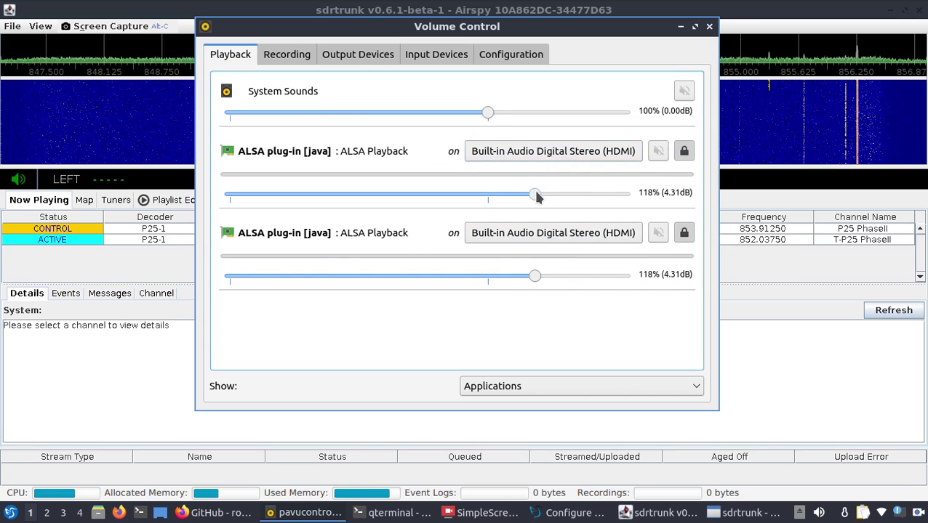
click(677, 32)
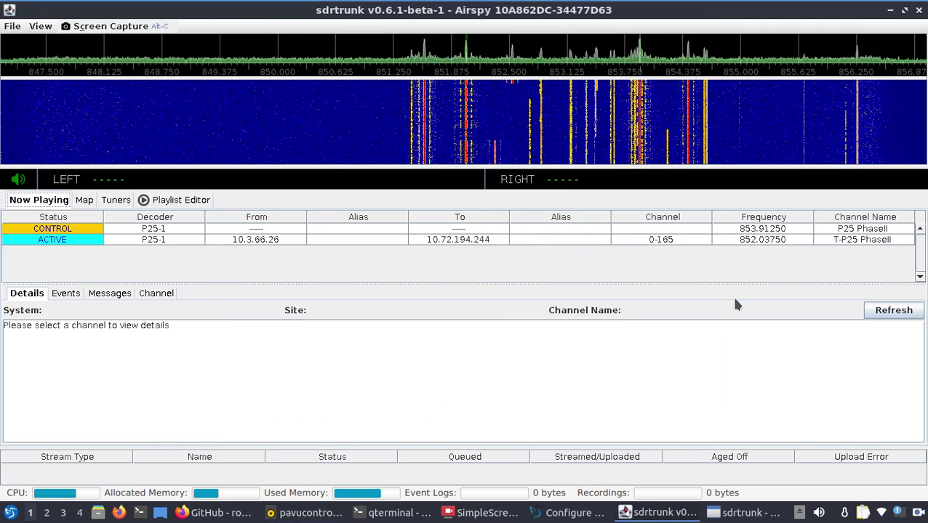
- Reopen the mixer to check the sound card profiles, then hide it again
click(818, 512)
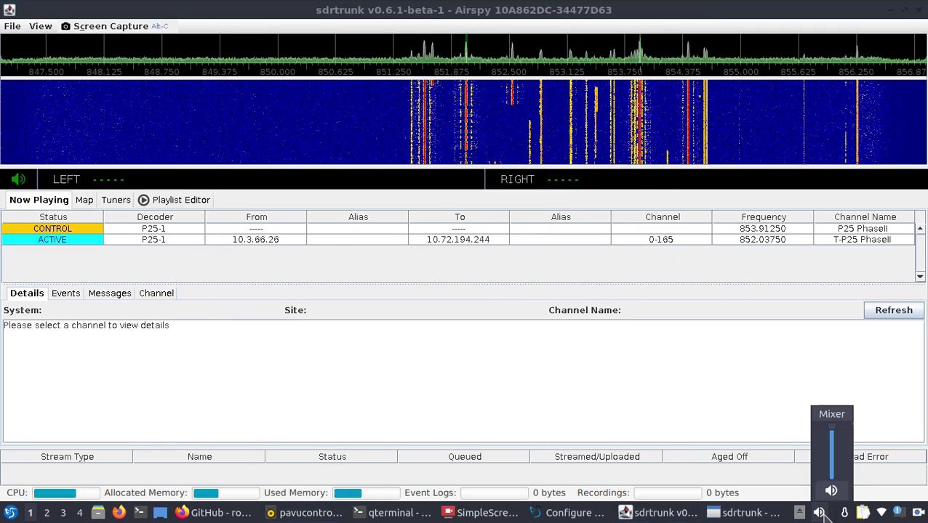
click(833, 418)
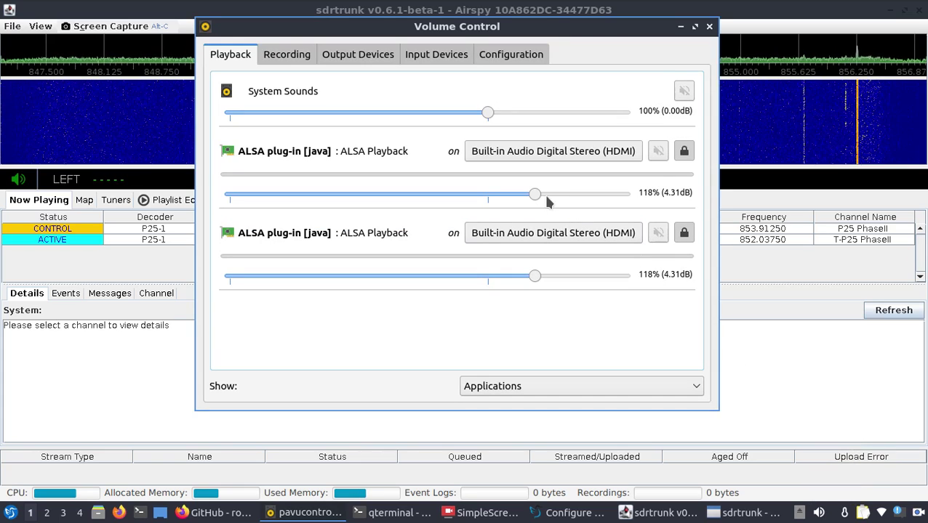
click(508, 56)
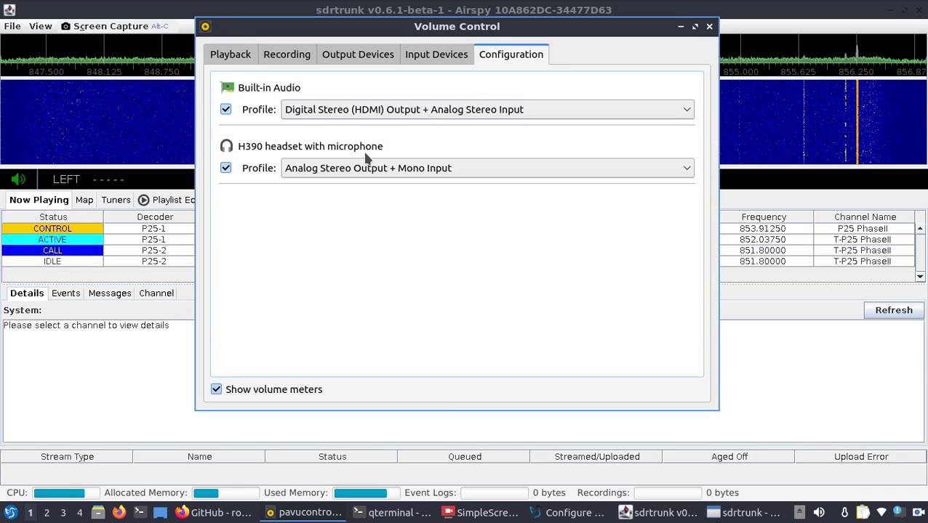
click(679, 27)
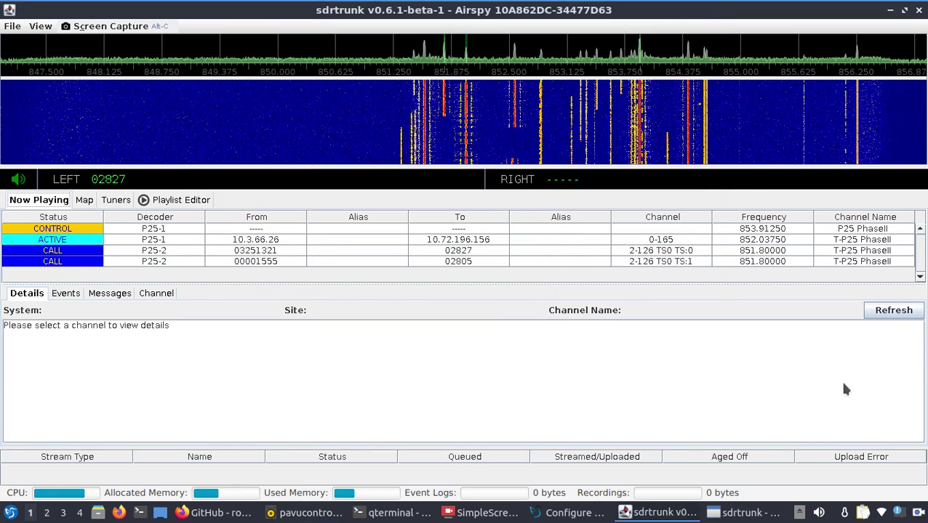
- Slightly lower the first java stream's playback volume and hide the mixer
click(819, 513)
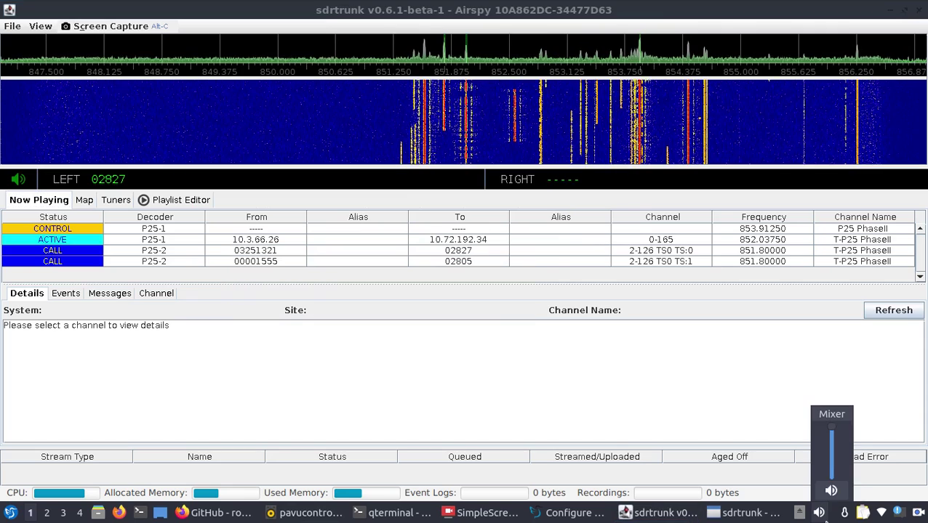
click(829, 415)
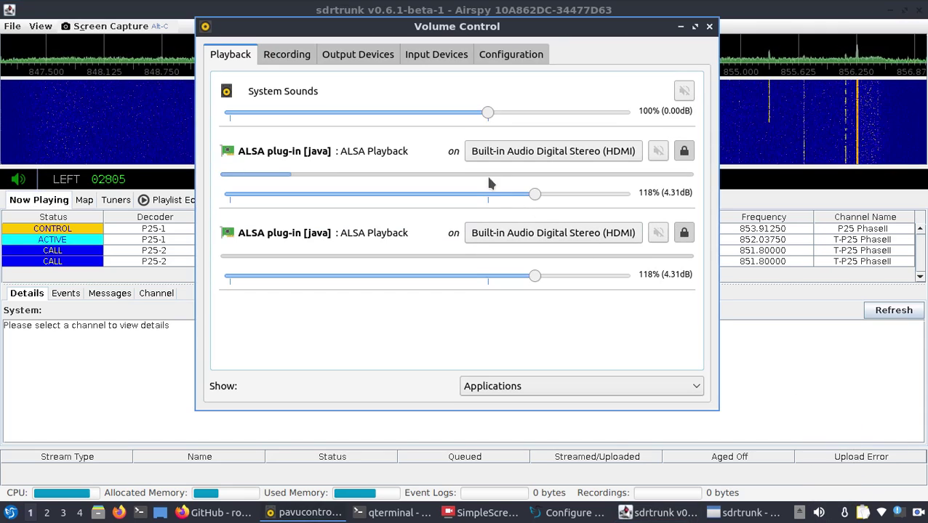
mouse_move(532, 194)
mouse_down()
mouse_move(595, 208)
mouse_move(526, 198)
mouse_up()
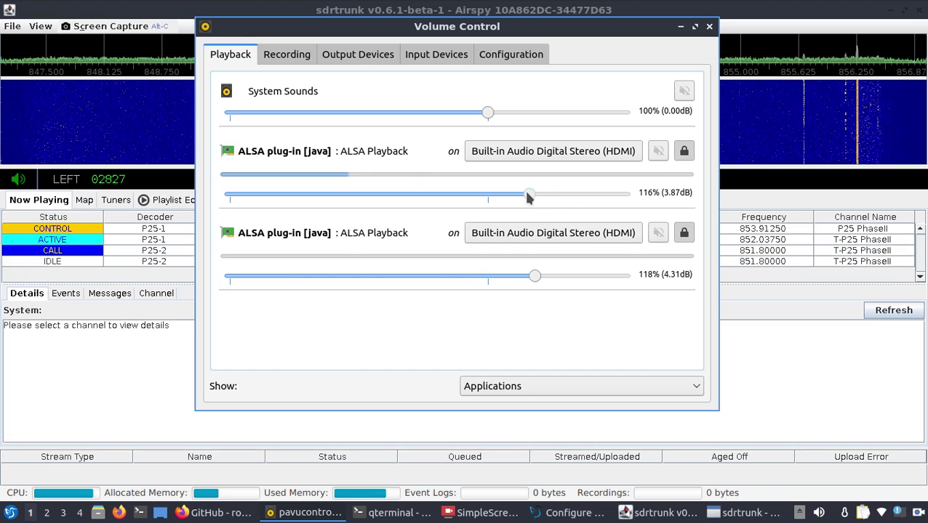
click(681, 27)
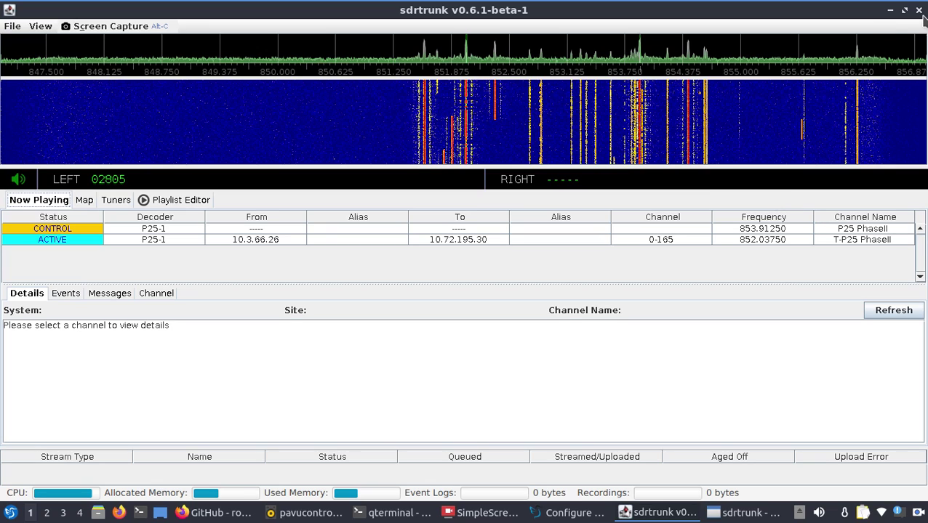
- Try closing the main SDRTrunk window and dismiss the resulting not-responding warning
click(722, 517)
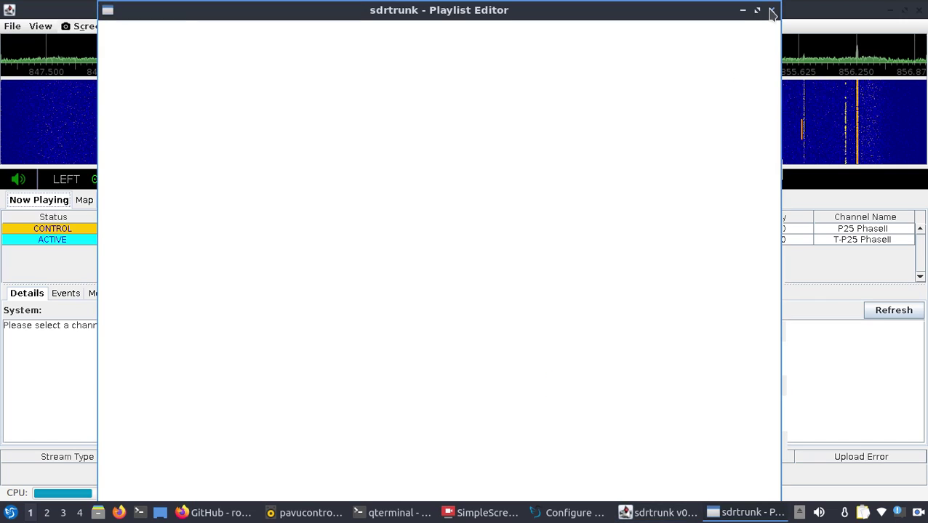
right_click(667, 513)
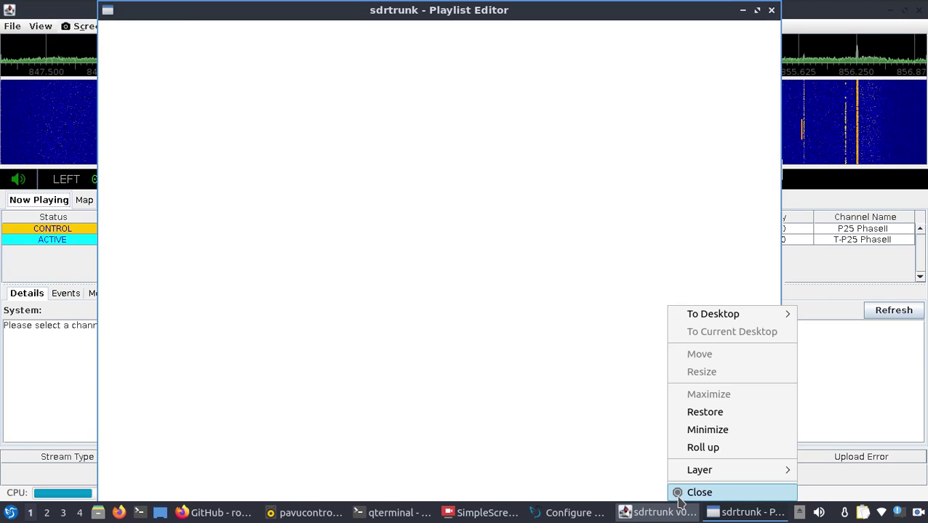
click(679, 500)
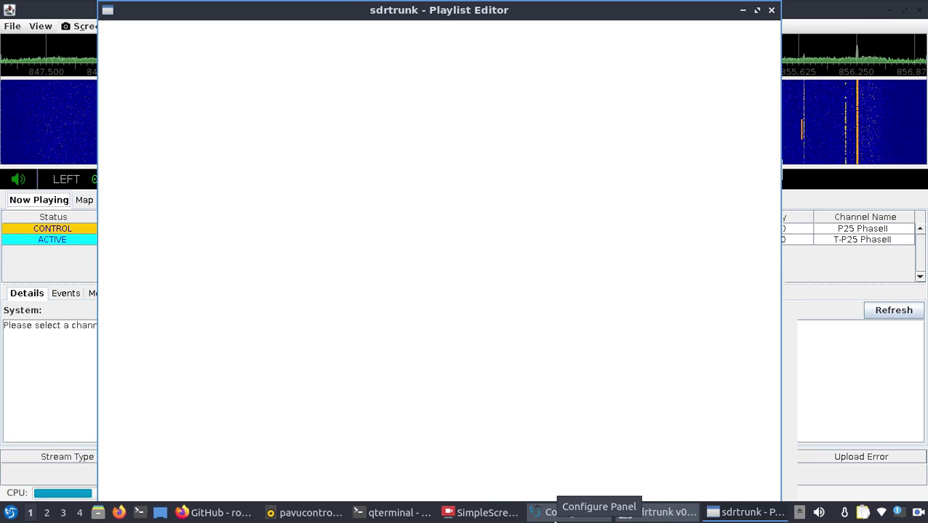
click(554, 512)
click(532, 294)
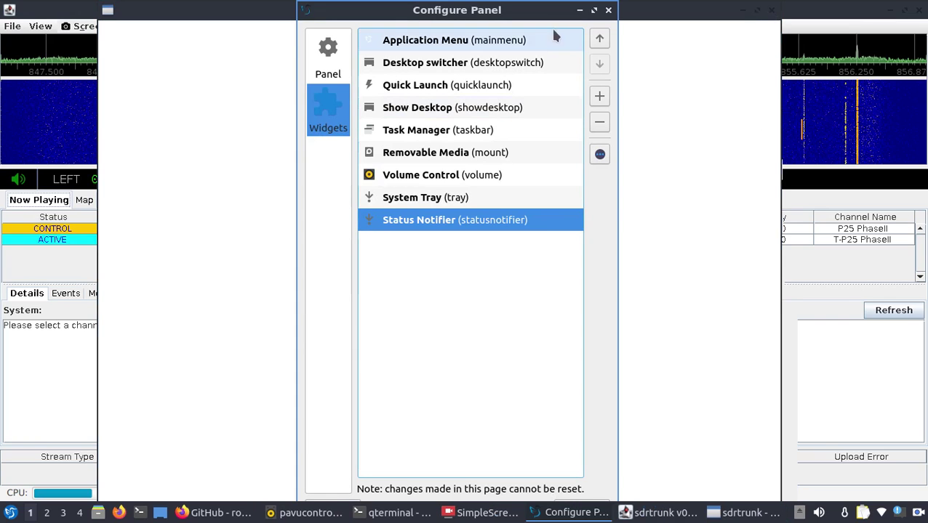
click(579, 10)
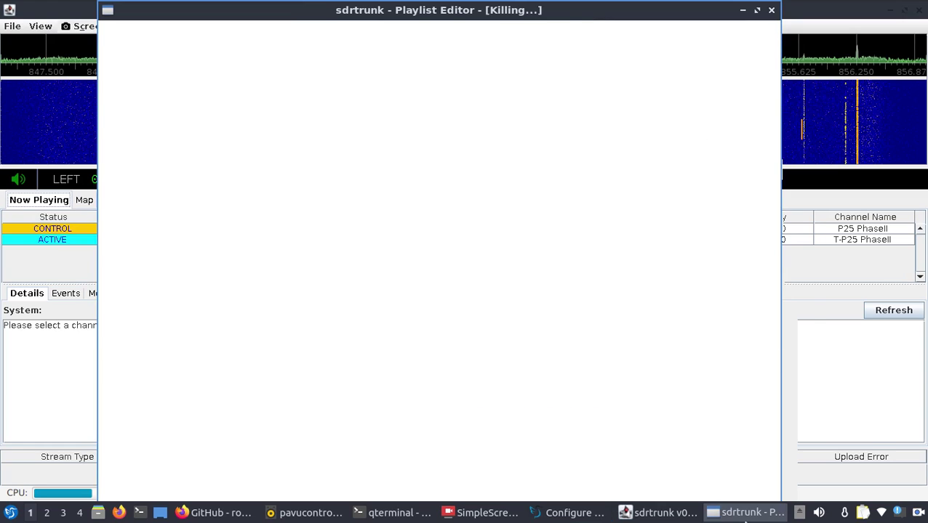
- Close the frozen SDRTrunk window from the taskbar and force-kill its process with End Process
right_click(746, 518)
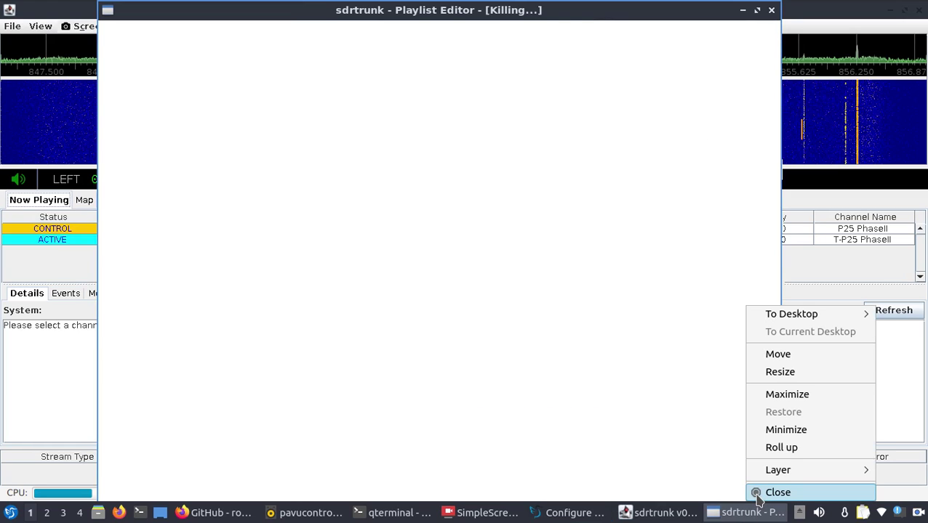
click(658, 519)
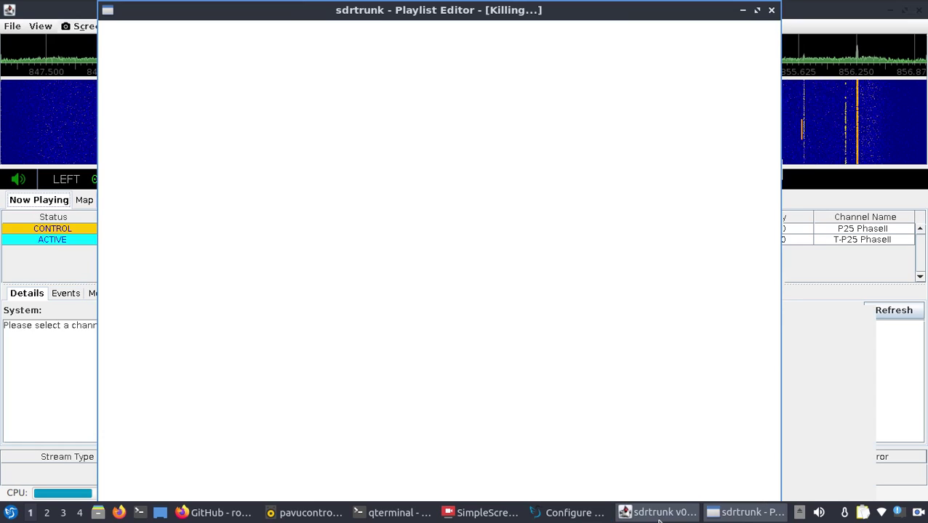
click(659, 519)
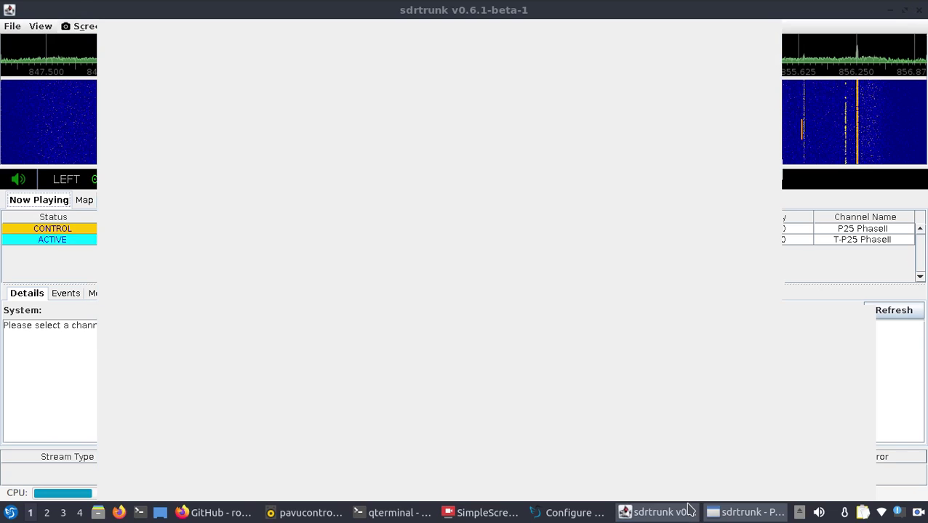
right_click(732, 511)
click(745, 493)
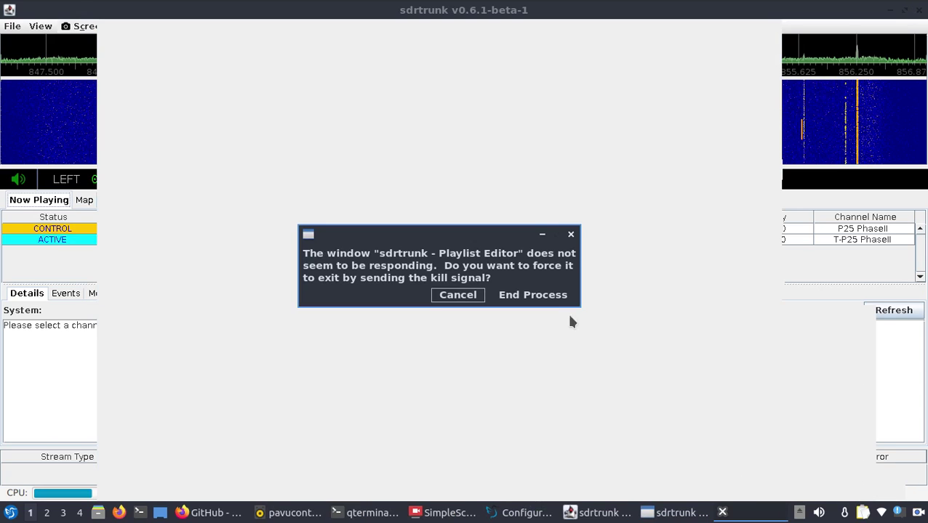
click(536, 294)
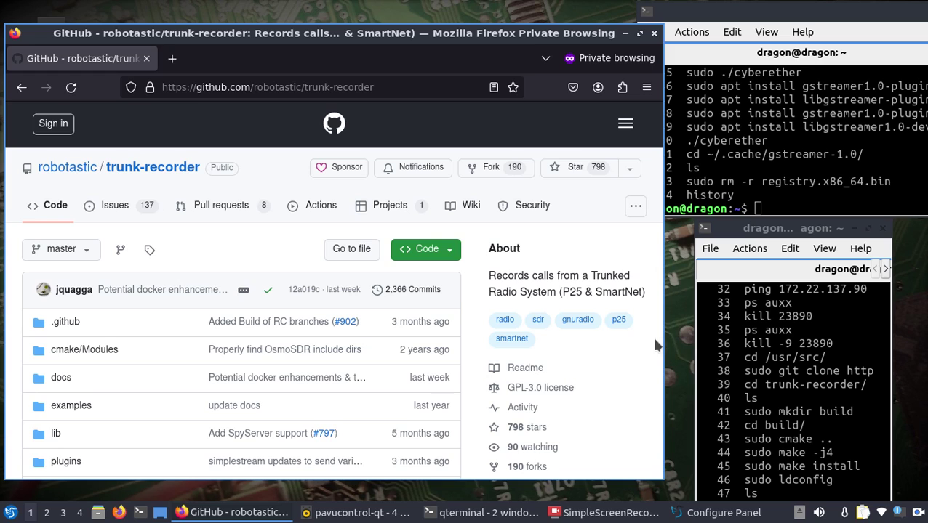
- Copy robotastic/trunk-recorder's HTTPS clone URL from GitHub's Code menu and start a new terminal
click(429, 249)
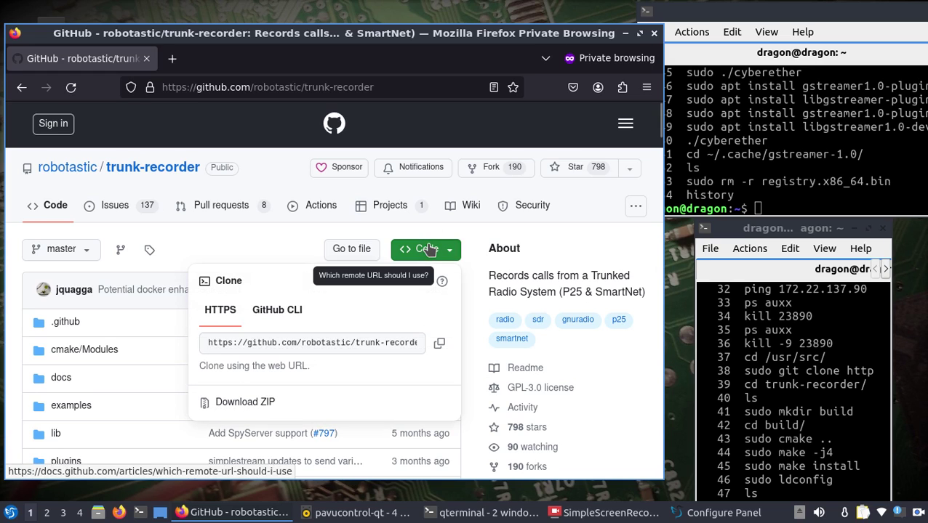
click(438, 343)
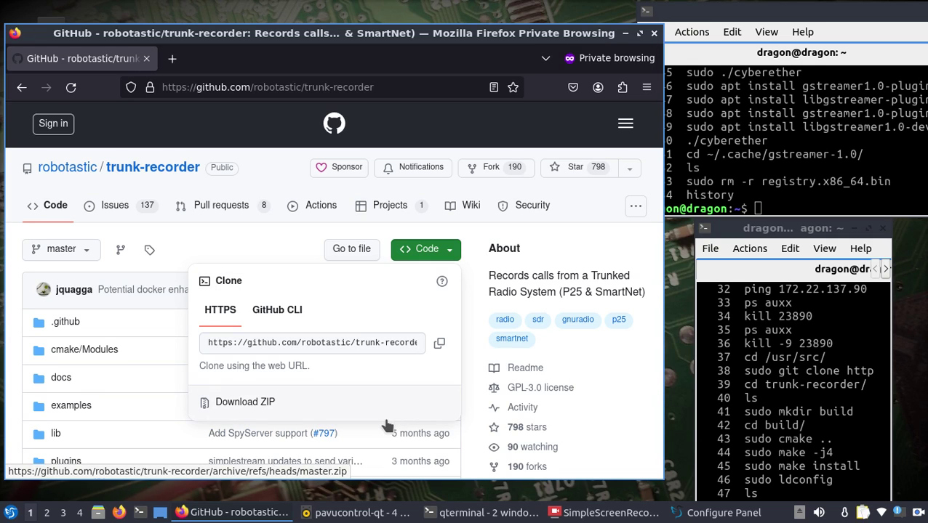
click(140, 512)
- Change into /usr/src and list its contents
drag(491, 233, 317, 99)
text(cd /usr/src/)
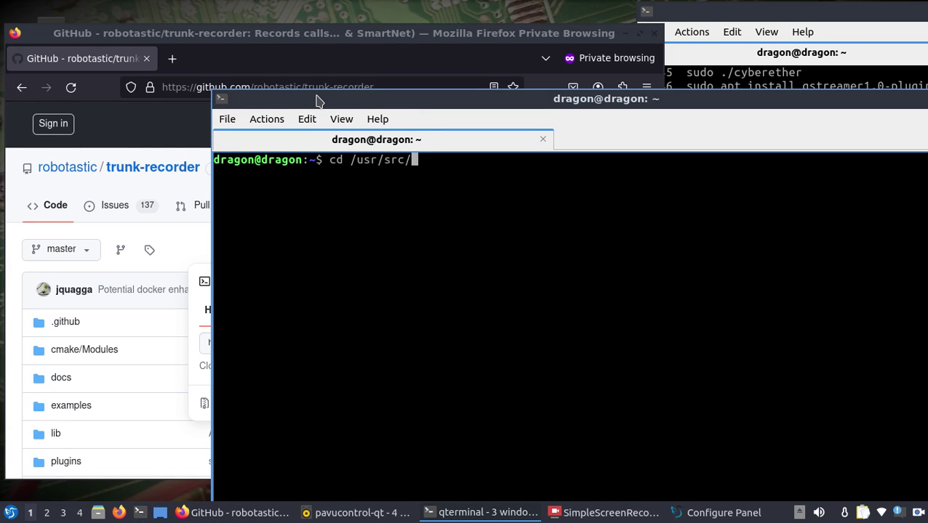
key(Return)
text(ls)
key(Return)
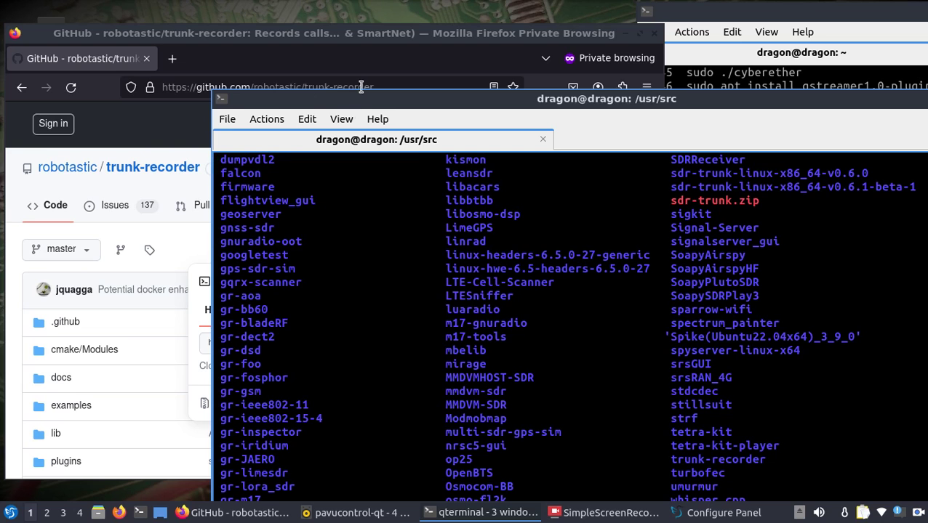
drag(358, 90, 288, 79)
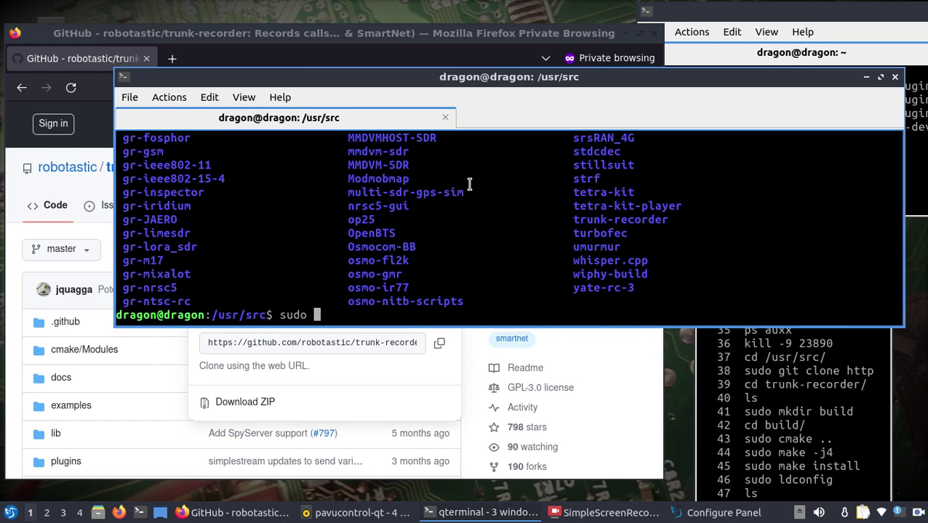
- Delete the old trunk-recorder folder with sudo rm -r
key(ctrl+c)
key(ctrl+c)
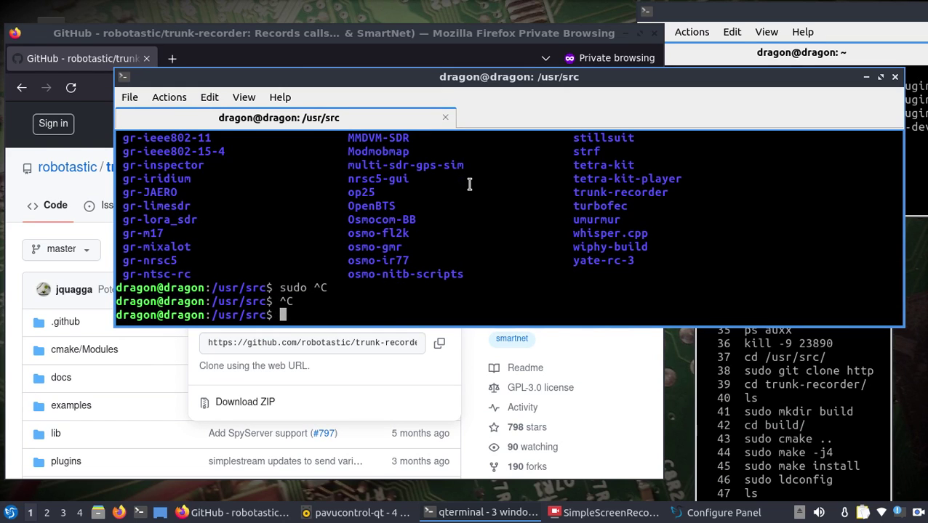
text(sudo rm -r tr)
key(Tab)
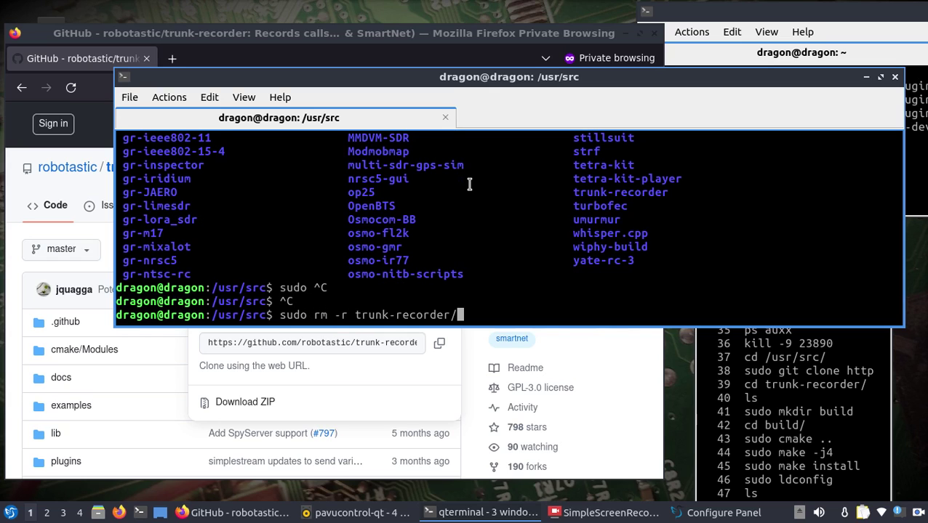
key(Return)
key(Return)
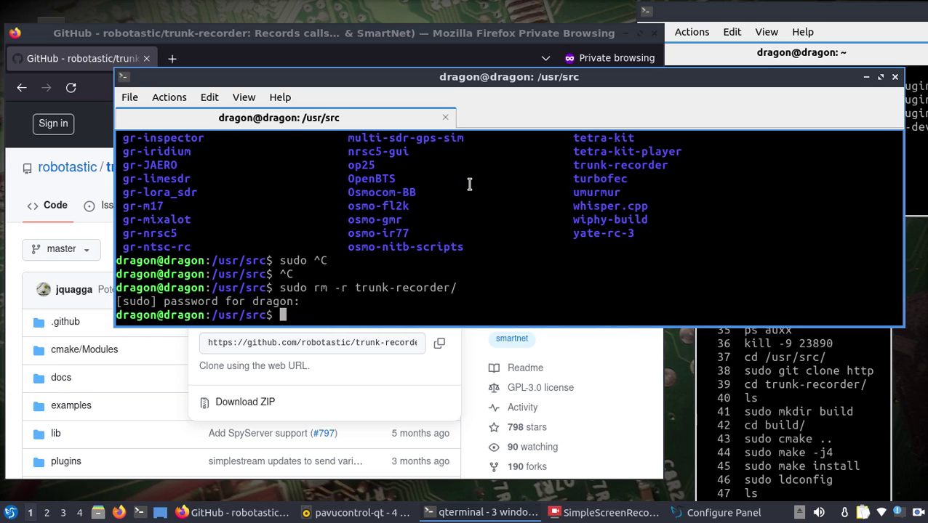
- Clone trunk-recorder into /usr/src using sudo git clone with the pasted HTTPS URL
text(sudo git)
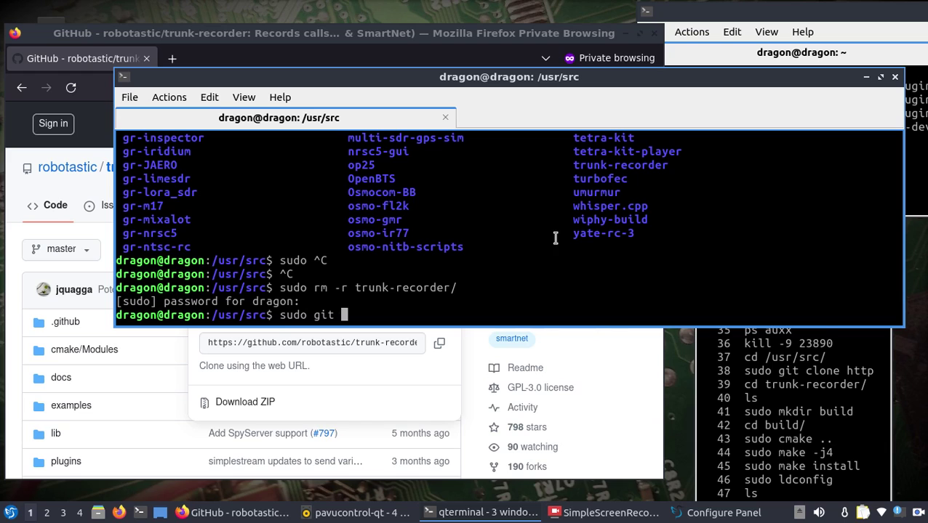
right_click(587, 258)
click(612, 286)
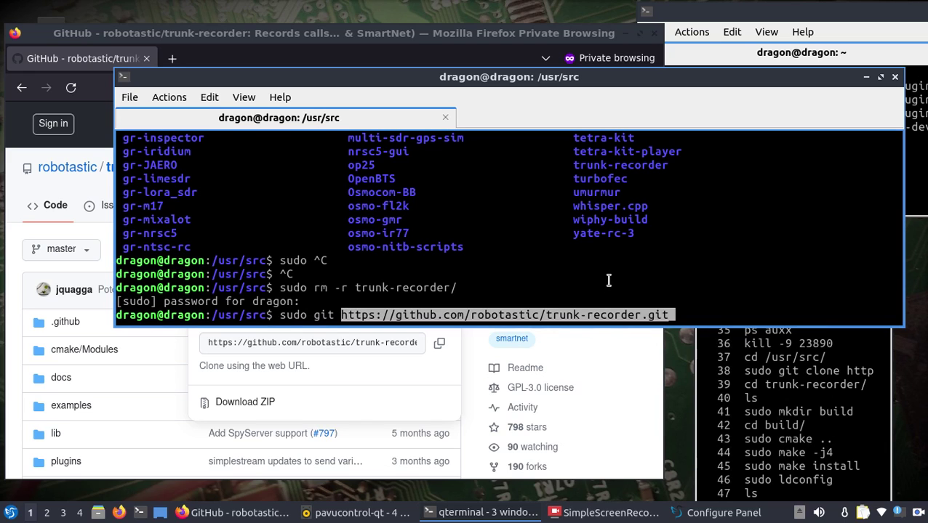
key(Return)
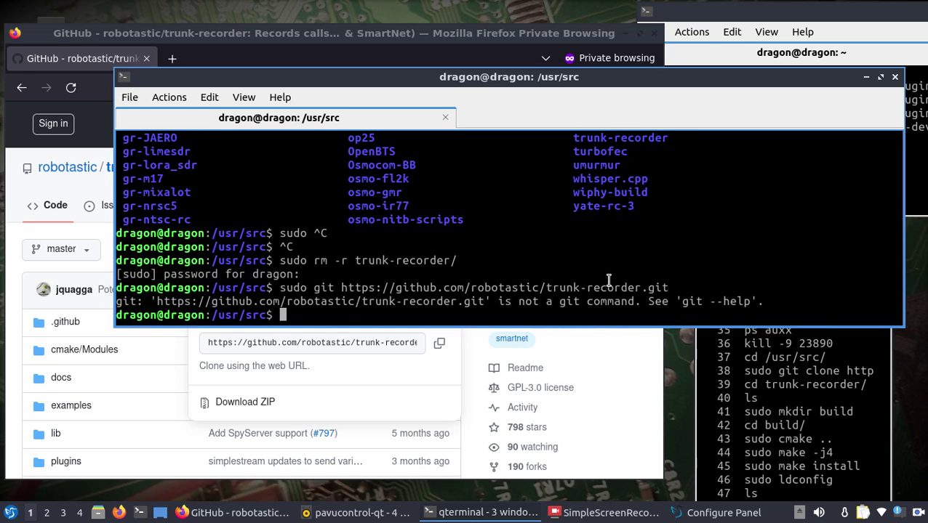
text(sudo git clone)
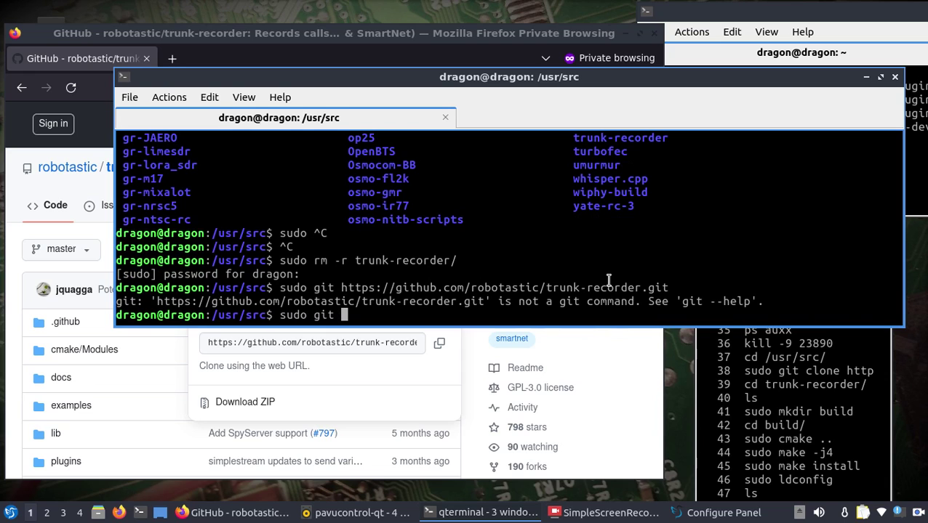
right_click(609, 281)
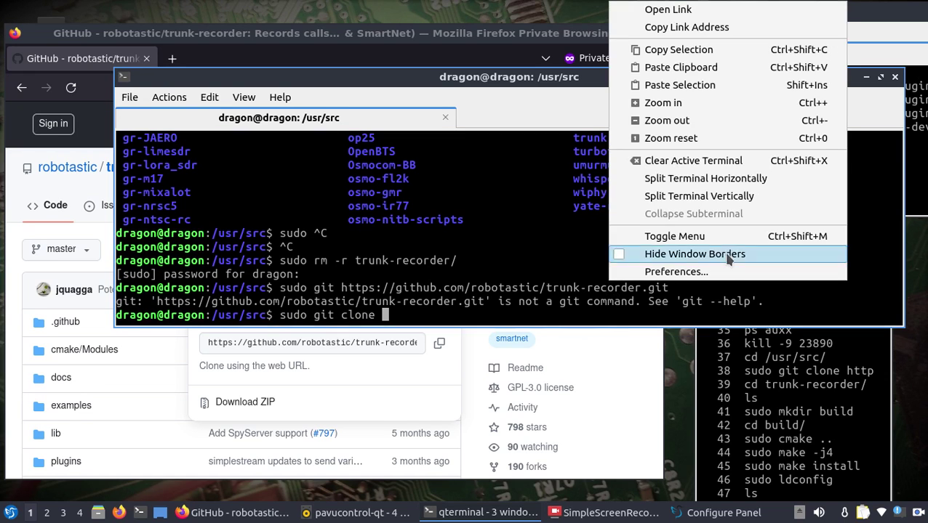
click(713, 67)
key(Return)
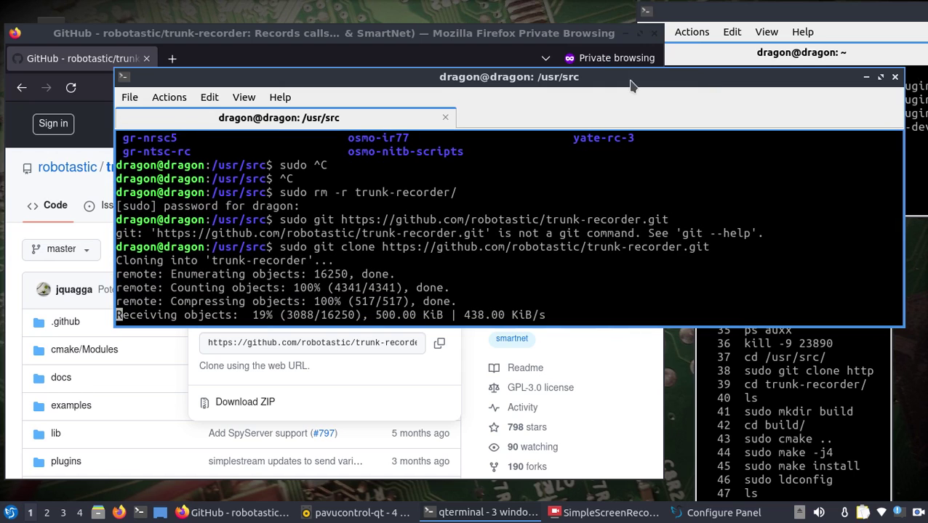
- Check the screen recorder and Volume Control windows, then minimize both
click(588, 514)
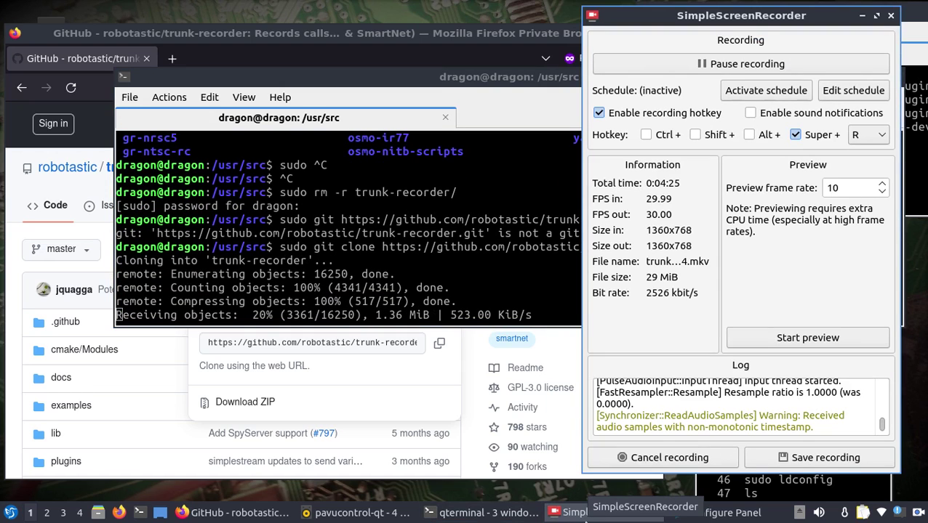
click(587, 514)
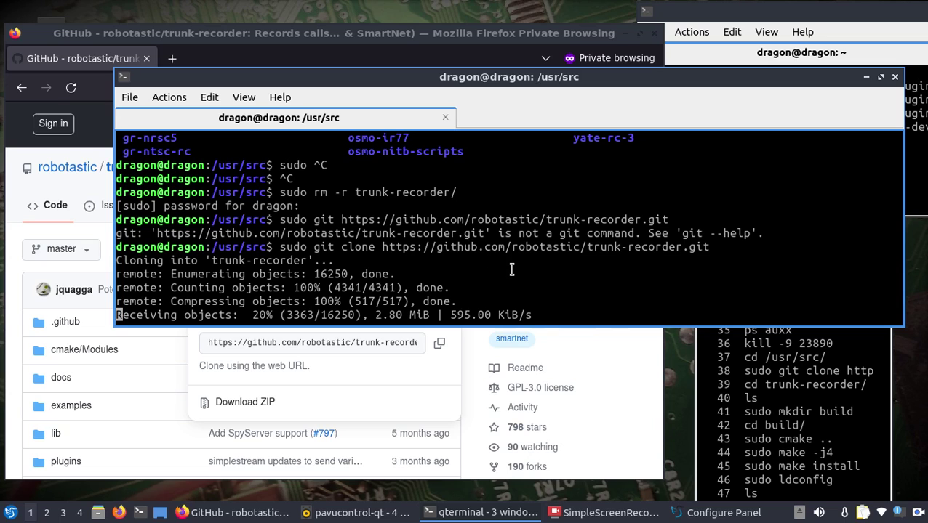
click(819, 513)
click(831, 414)
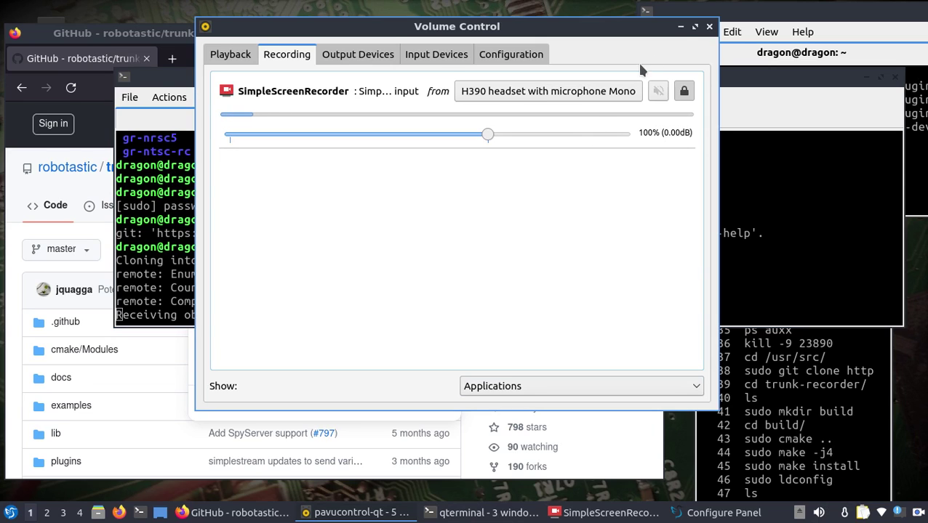
click(681, 27)
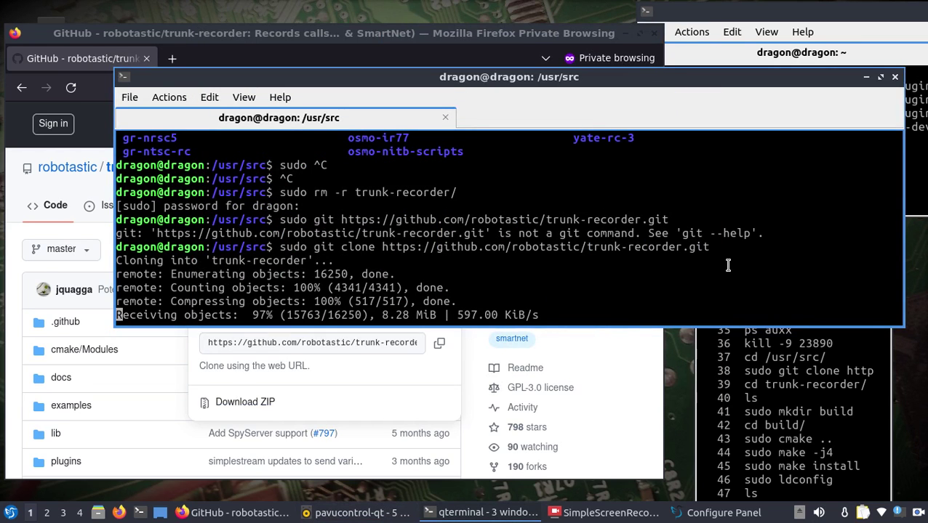
- In trunk-recorder, create and enter a build folder, then run sudo cmake .
text(cd trunk-recorder/)
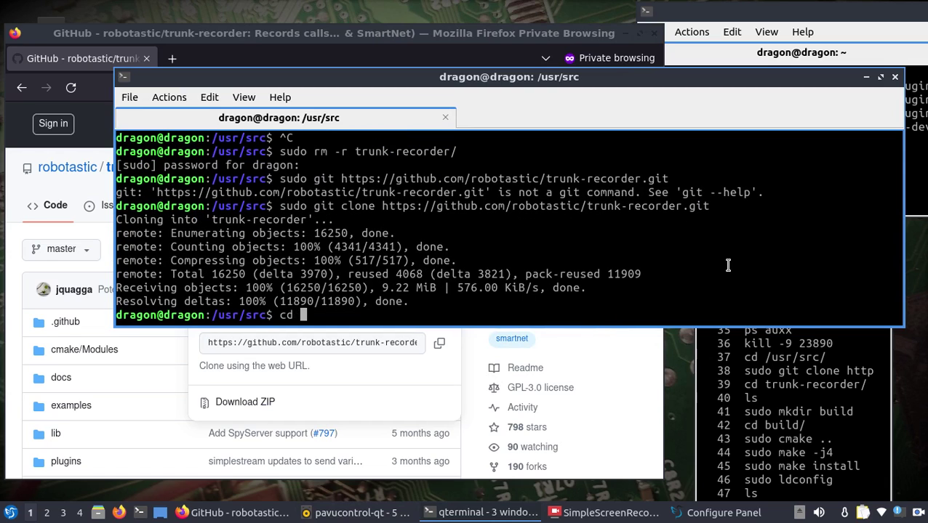
key(Return)
text(sudo mdkir bu)
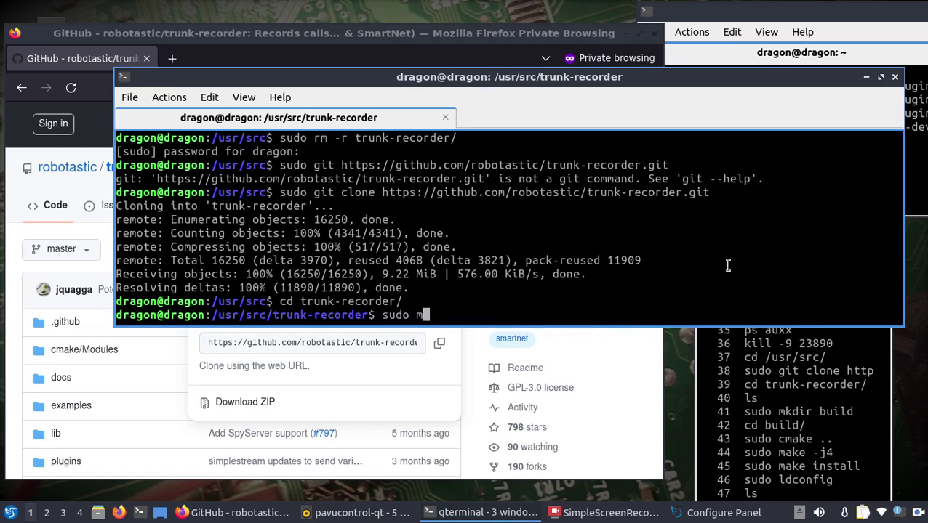
key(BackSpace)
key(BackSpace)
key(BackSpace)
key(BackSpace)
key(BackSpace)
key(BackSpace)
key(BackSpace)
text(kdir build)
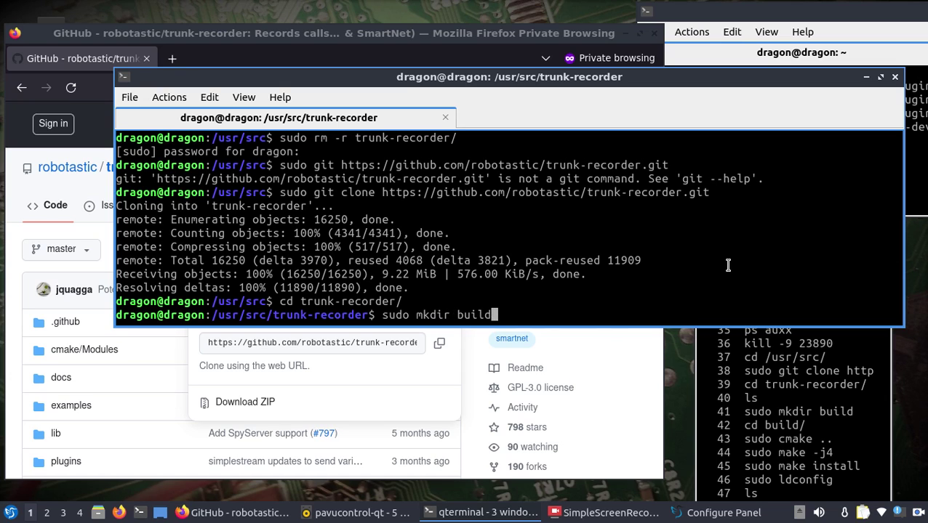
key(Return)
text(cd build/)
key(Return)
text(sudo cmake ..)
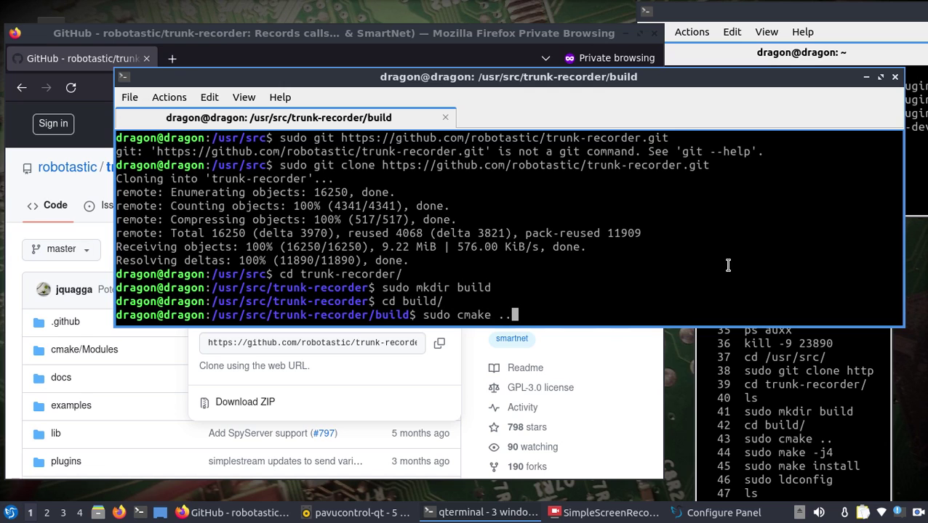
key(Return)
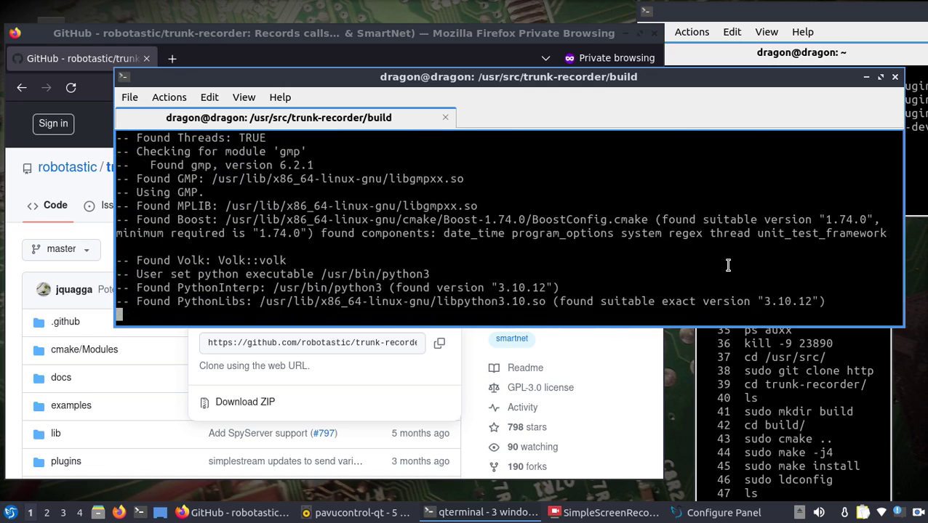
- Start sudo make -j4 and interrupt it, then cancel sudo make install and sudo ldconfig
text(sudo mak)
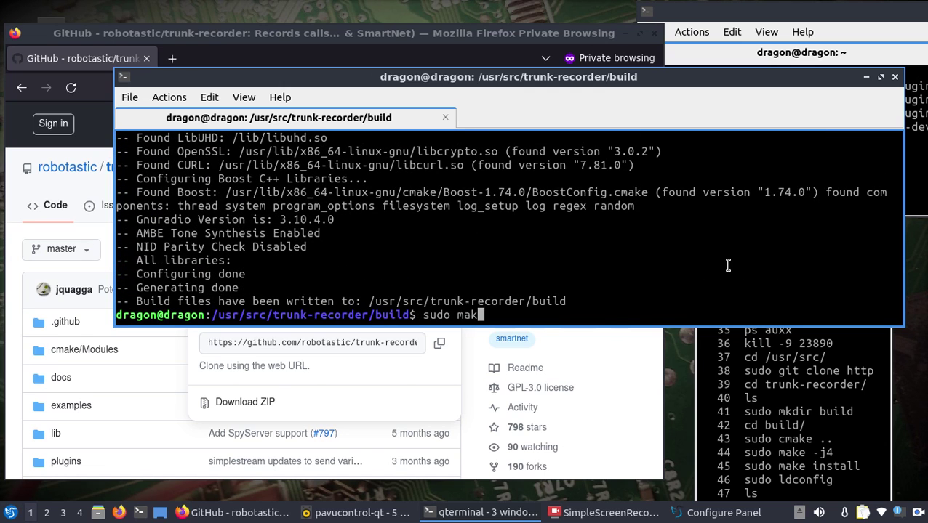
text(e -j4)
key(Return)
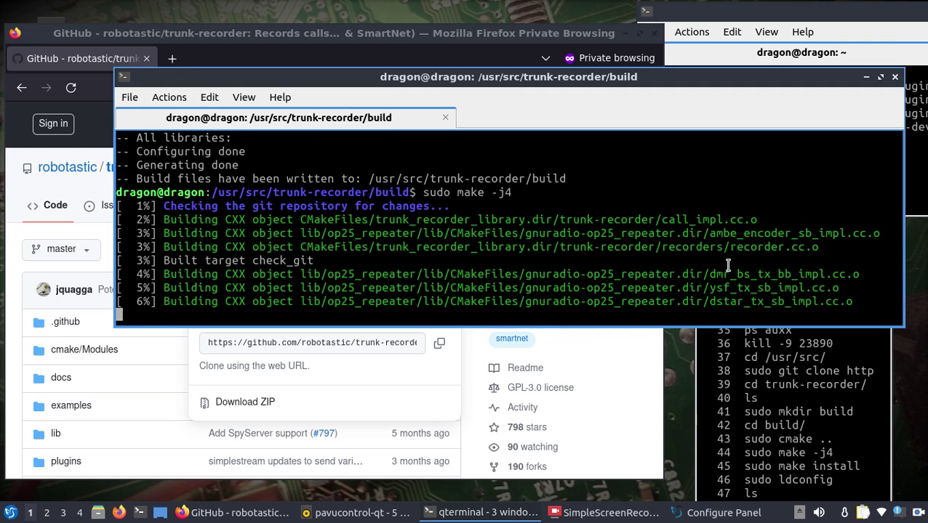
key(ctrl+c)
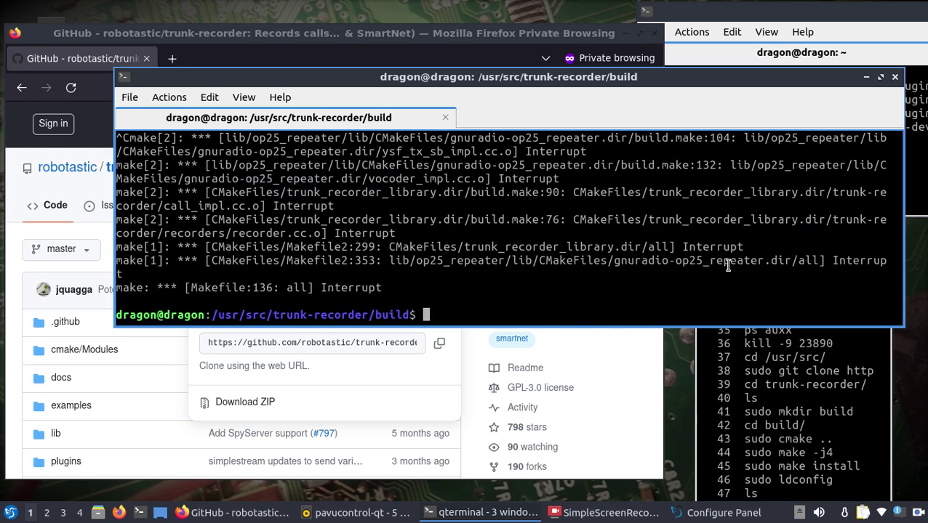
text(sudo make install)
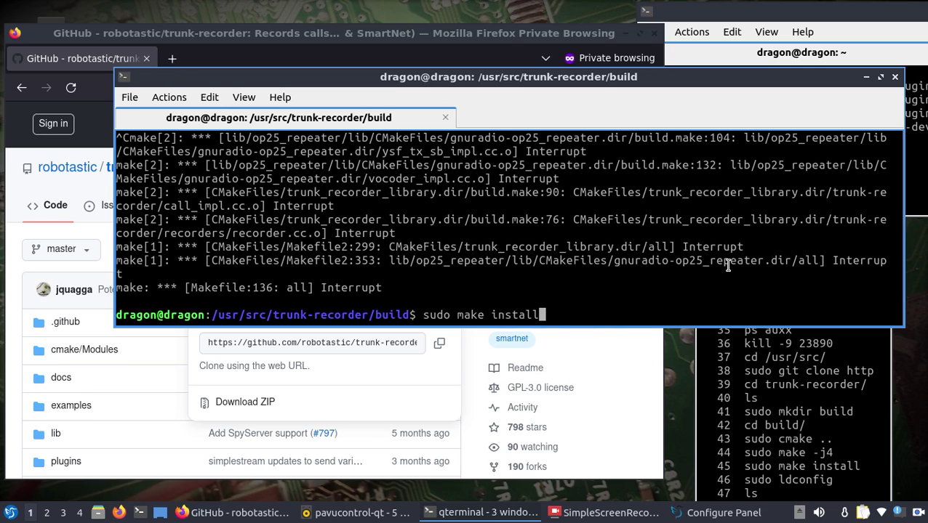
key(ctrl+c)
text(sudo ldconfig)
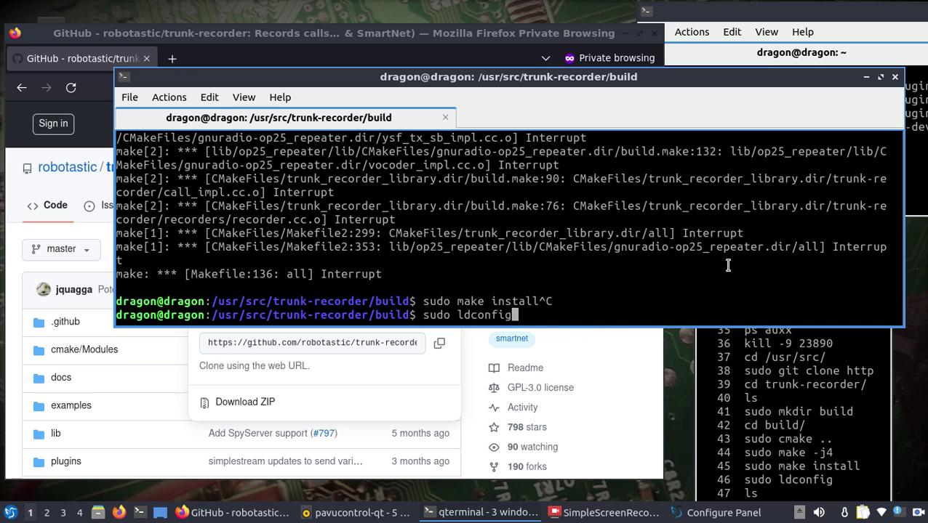
key(ctrl+c)
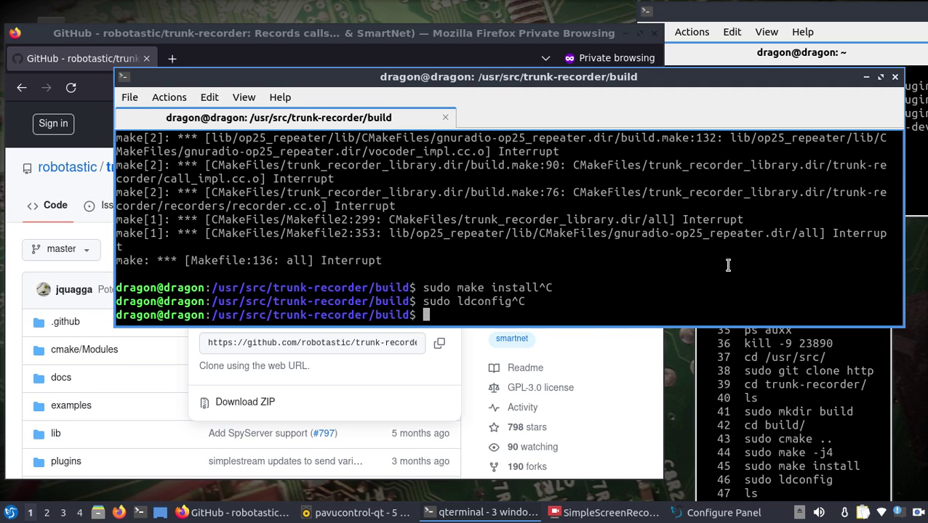
- Clear the screen, change to the home folder, and list its files
text(clear)
key(Return)
text(cd /home/dragon/)
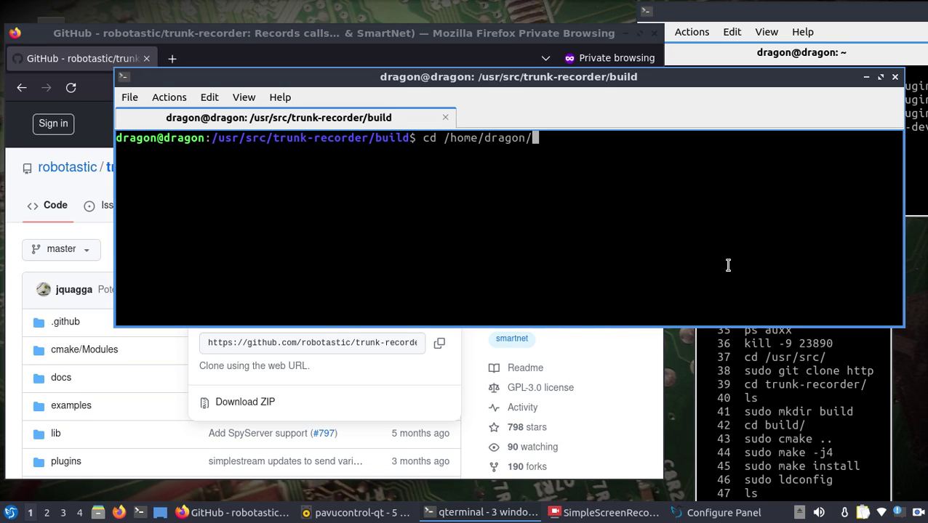
key(Return)
text(ls)
key(Return)
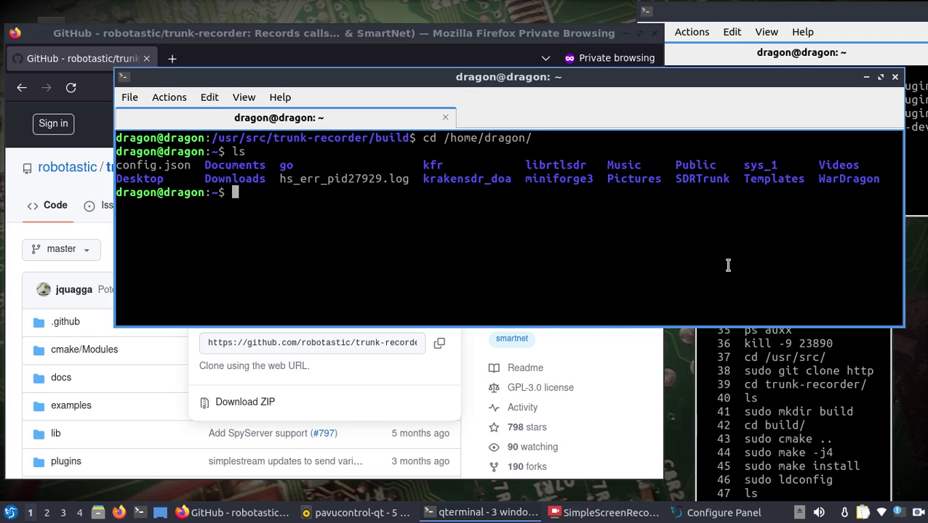
- Open config.json (control channel 853912500) in nano, save it, and exit
text(nano config.json)
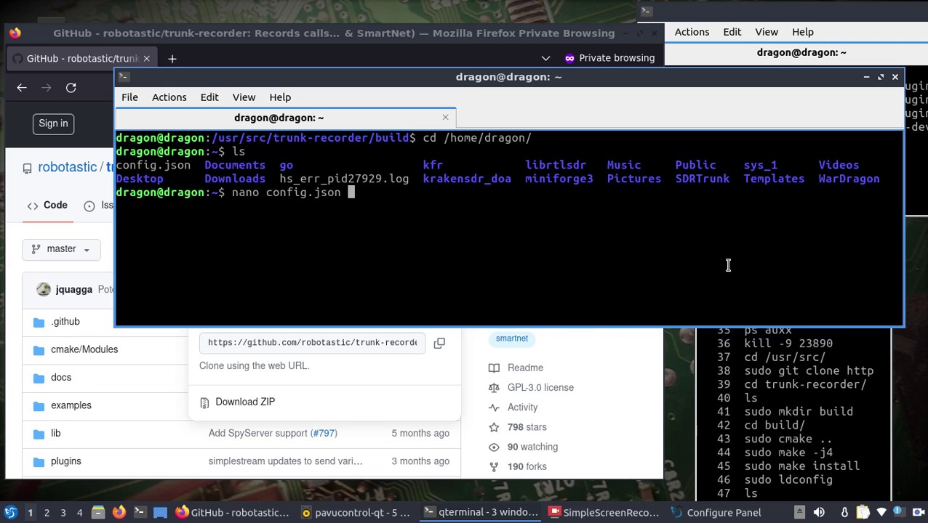
key(Return)
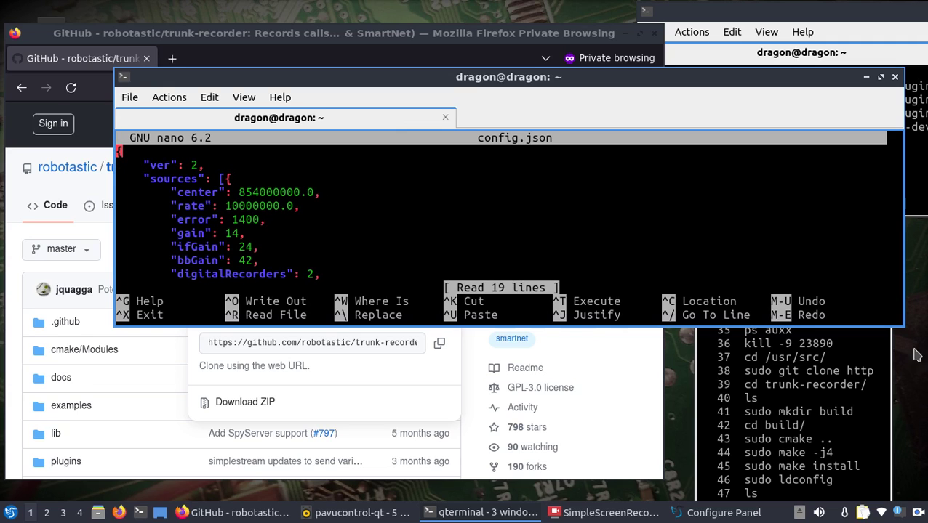
drag(899, 322, 902, 487)
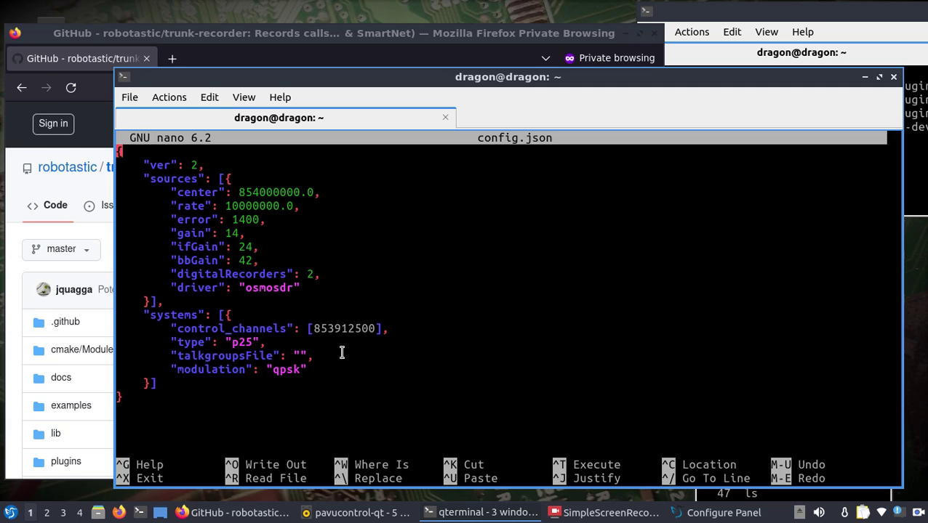
key(ctrl+o)
key(Return)
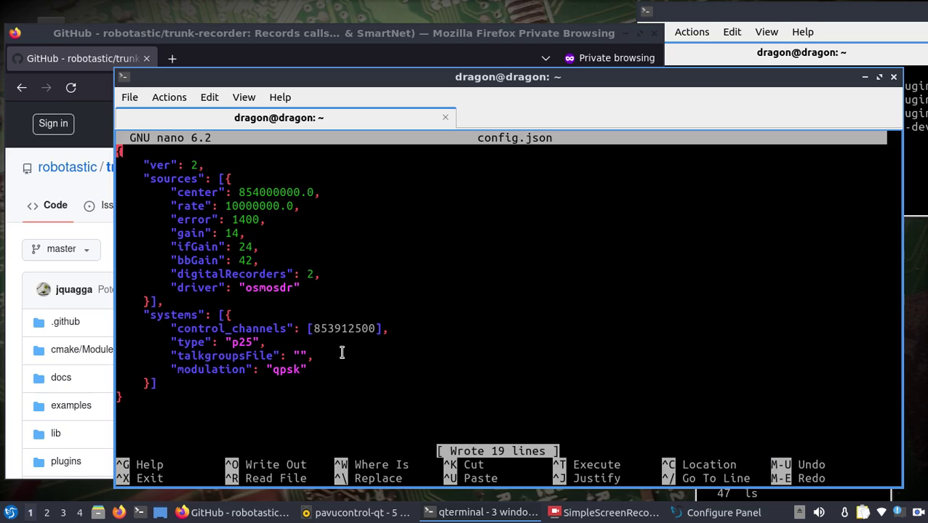
key(ctrl+x)
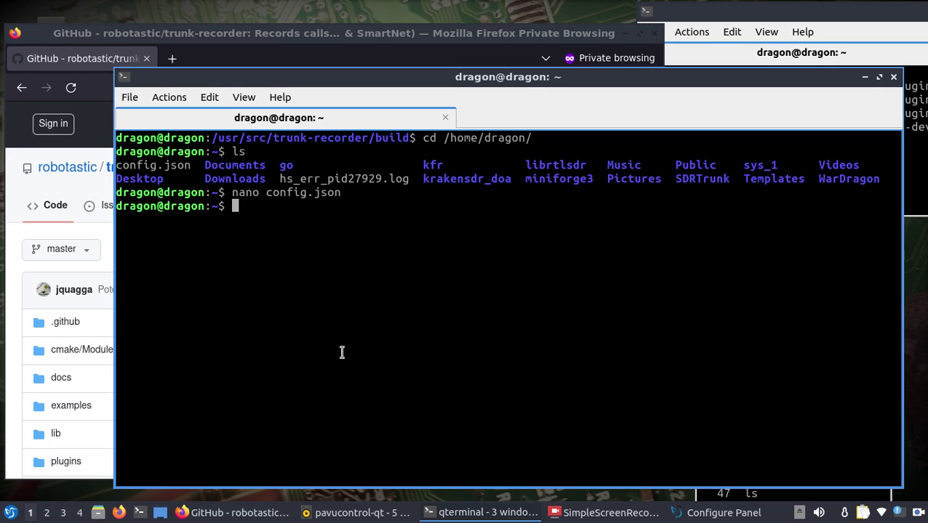
- Remove the sys_1 folder, retrying with rm -r after plain rm refuses a directory
text(rm sys)
key(Tab)
key(Return)
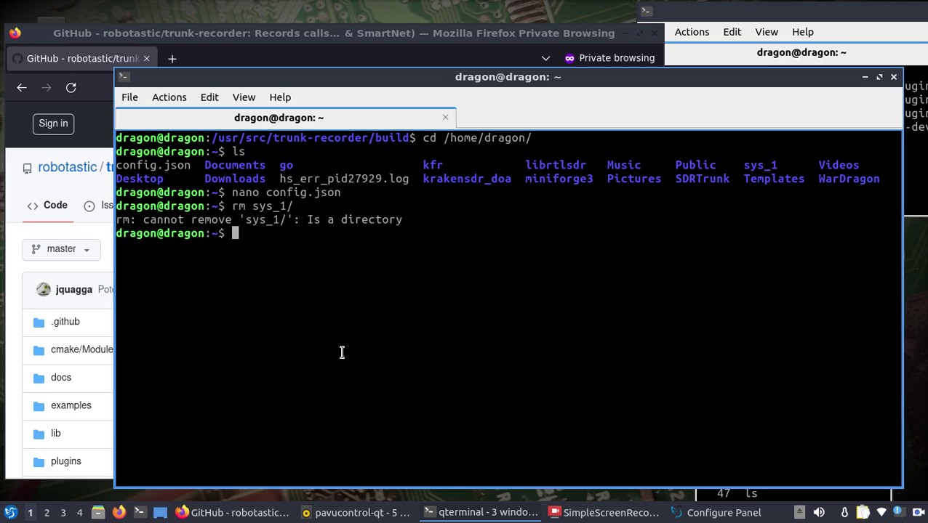
text(rm -r sys)
key(Tab)
key(Return)
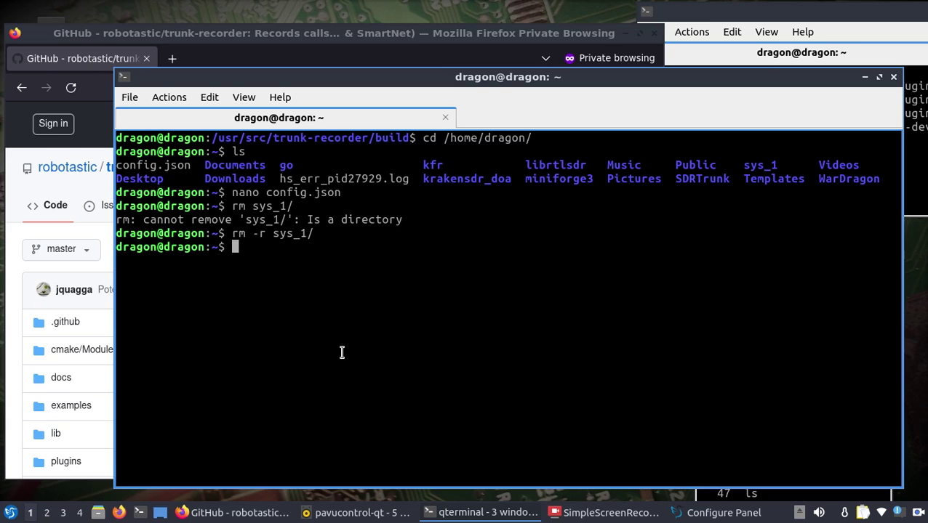
text(sudo apt install)
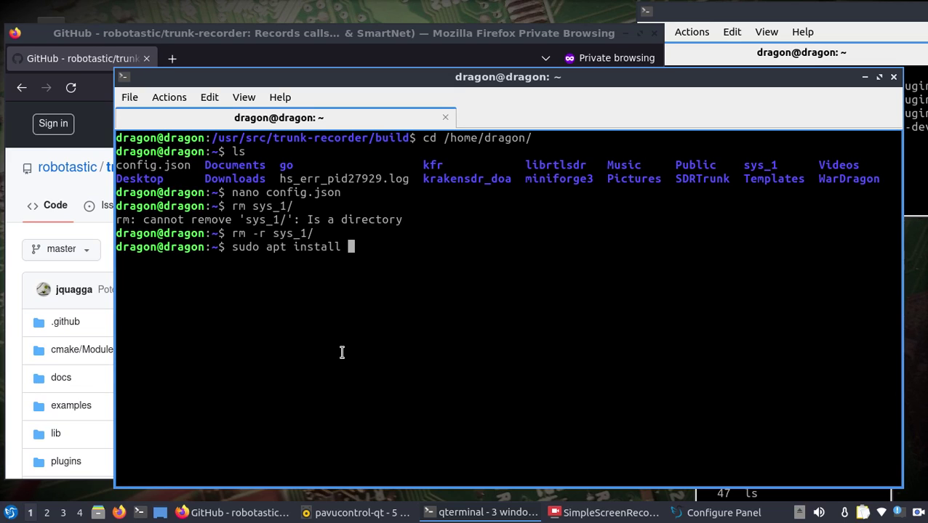
- Copy 'fdkaac' from the history terminal and run sudo apt install fdkaac in the main terminal
click(794, 494)
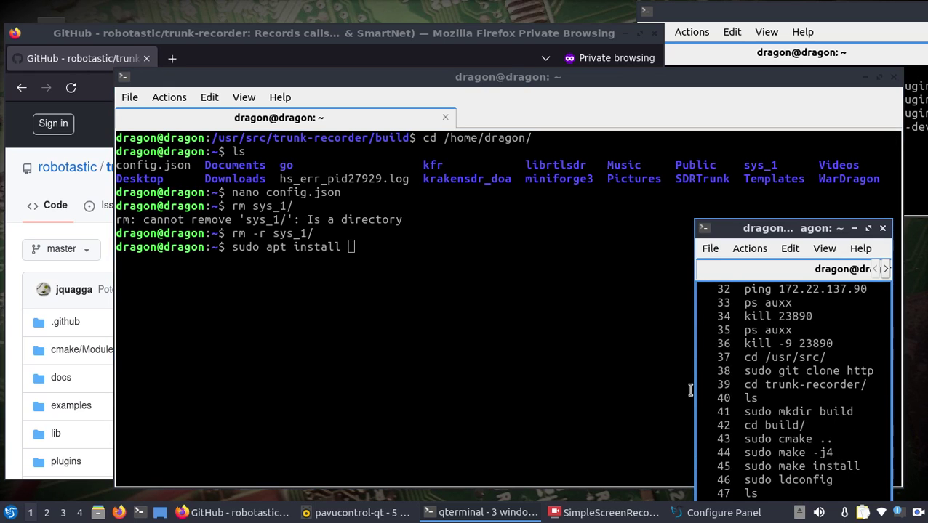
drag(695, 396, 565, 368)
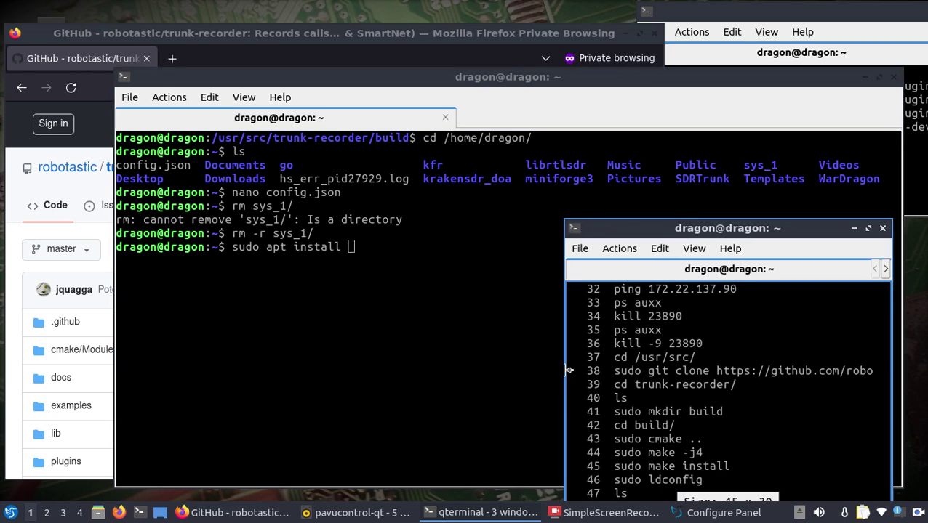
scroll(764, 425, down, 2)
scroll(765, 424, up, 4)
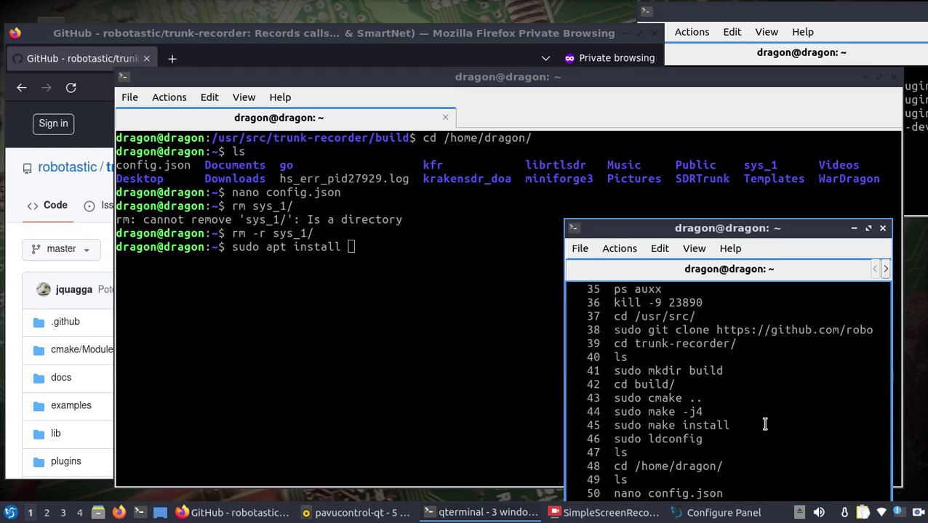
scroll(764, 424, down, 7)
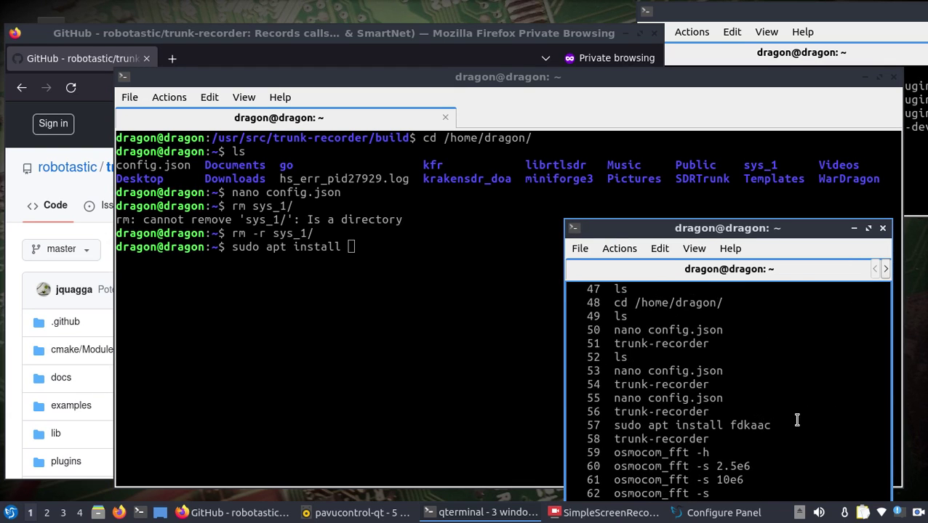
drag(729, 425, 769, 428)
right_click(760, 433)
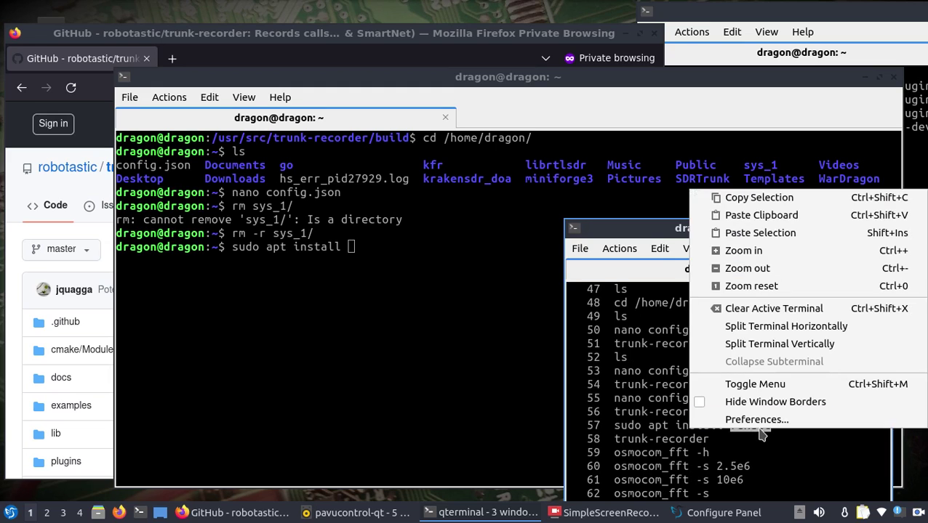
click(765, 199)
right_click(456, 258)
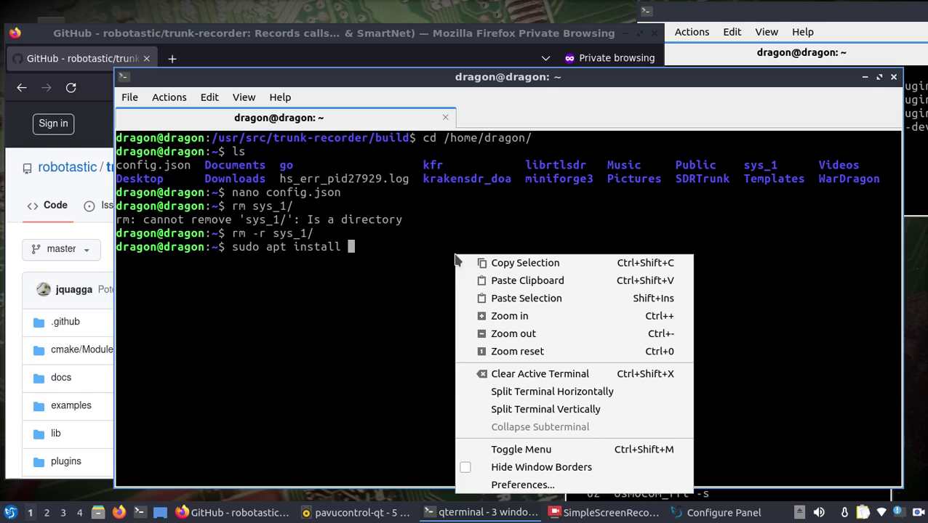
click(490, 280)
key(Return)
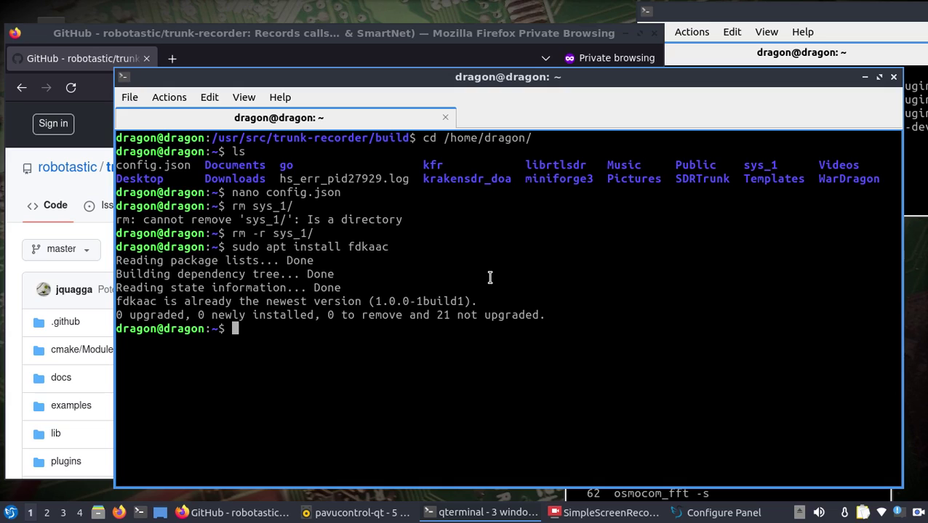
- Launch trunk-recorder and review its startup log for control channel 853.912500 MHz
text(trunk)
key(Tab)
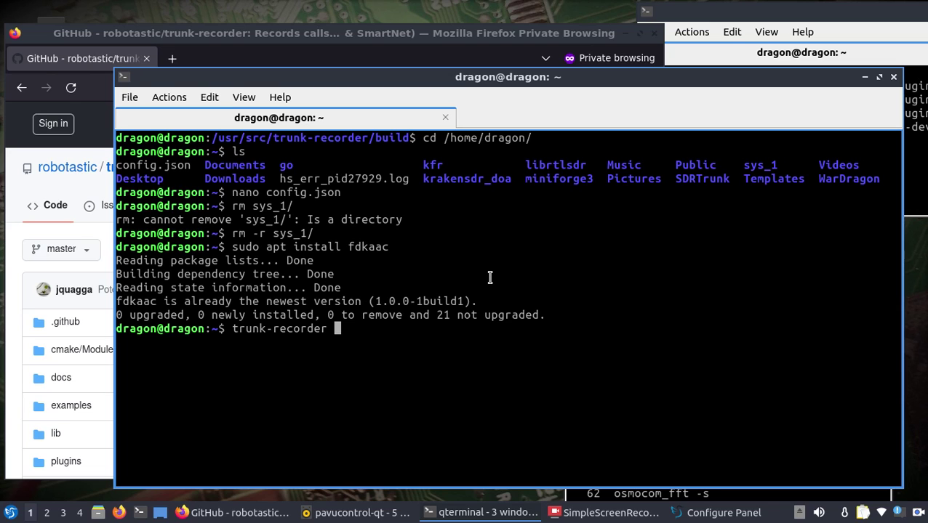
key(Return)
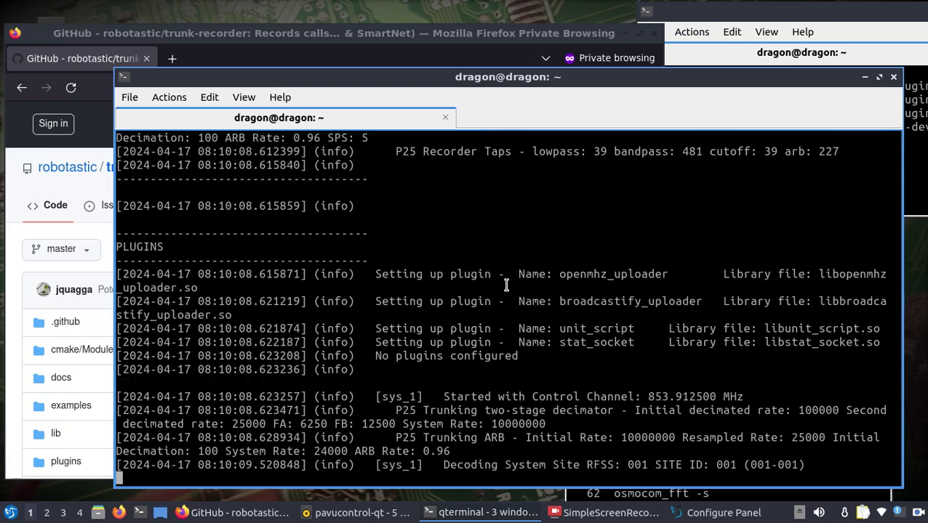
scroll(501, 282, up, 12)
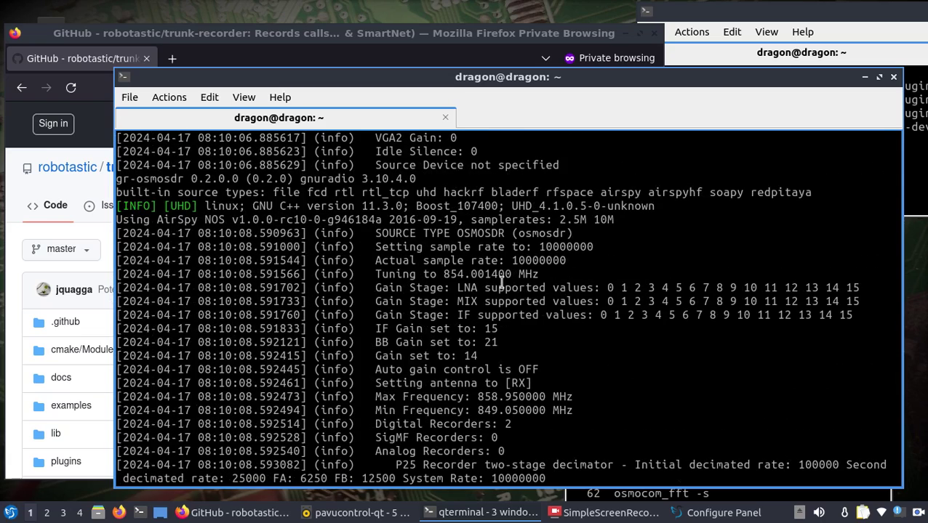
scroll(503, 280, up, 1)
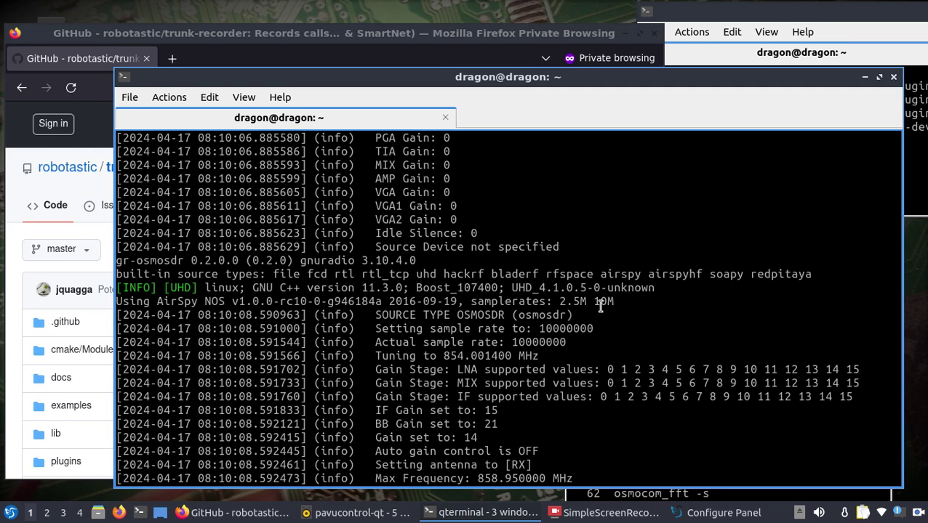
scroll(464, 254, up, 3)
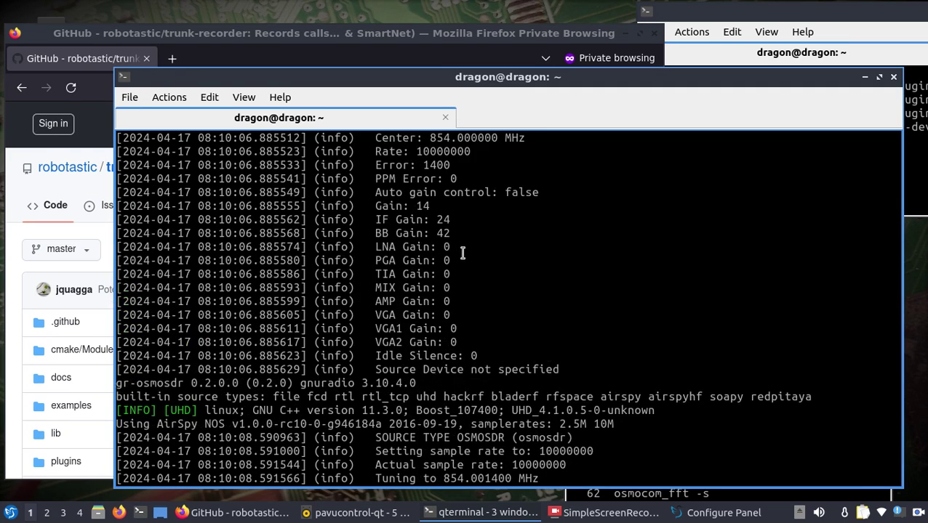
scroll(466, 227, down, 18)
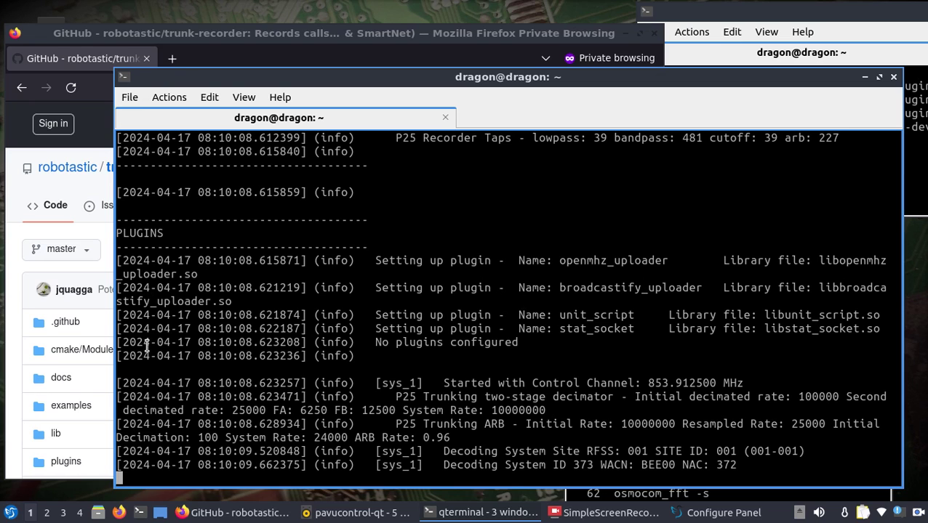
- Open the home folder and arrange the terminal so the file manager is visible
click(98, 513)
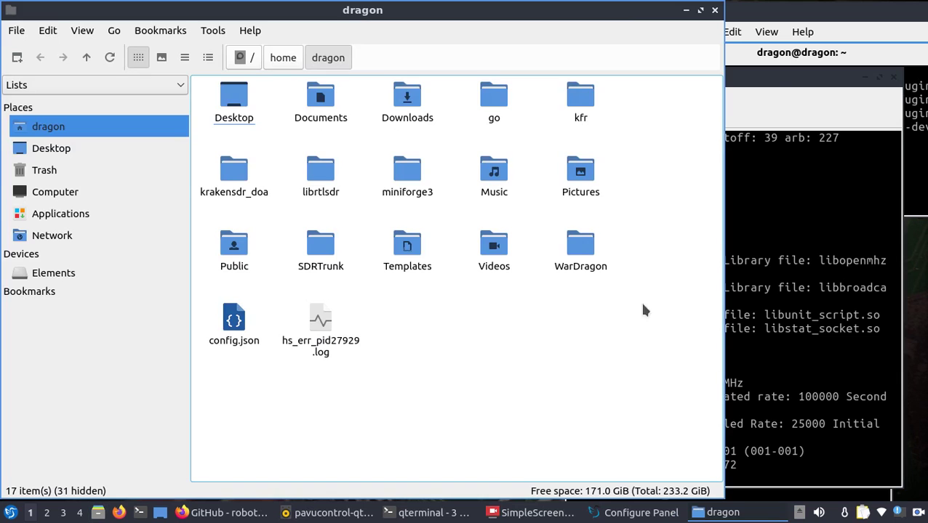
click(777, 259)
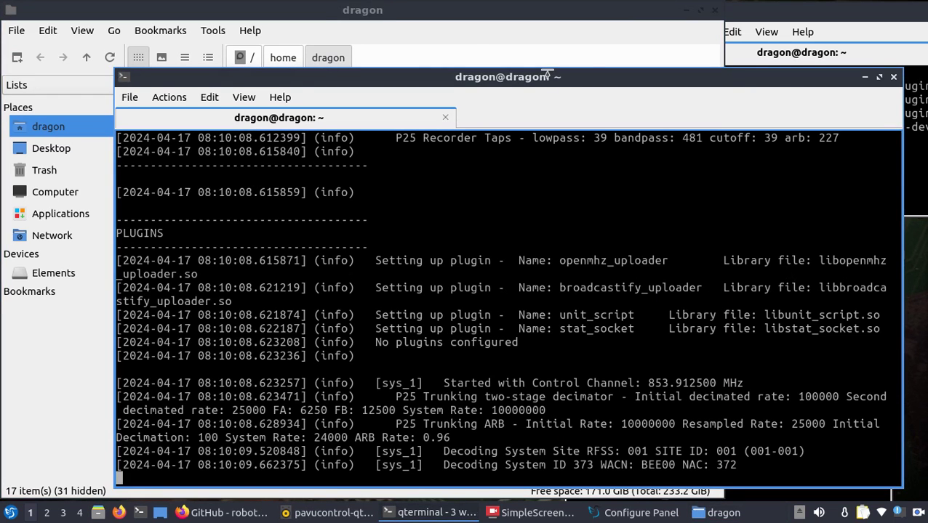
drag(547, 75, 571, 173)
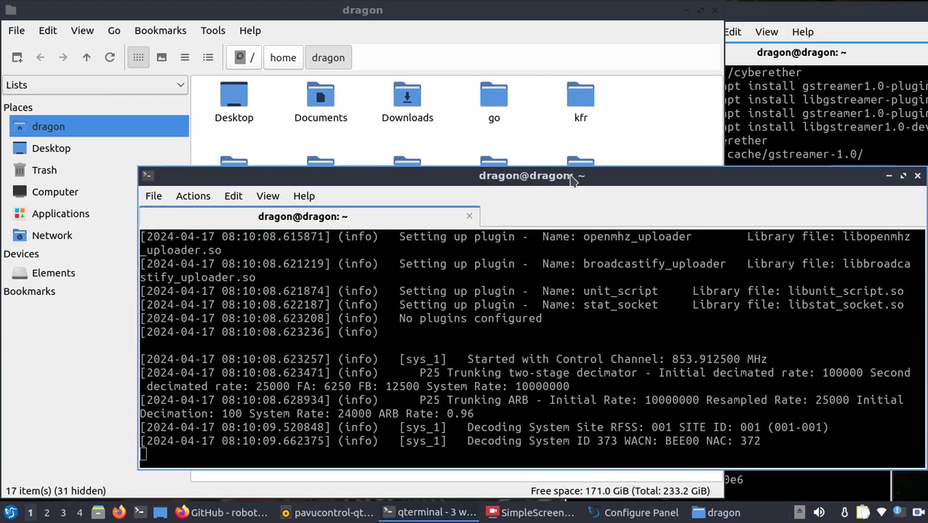
click(469, 16)
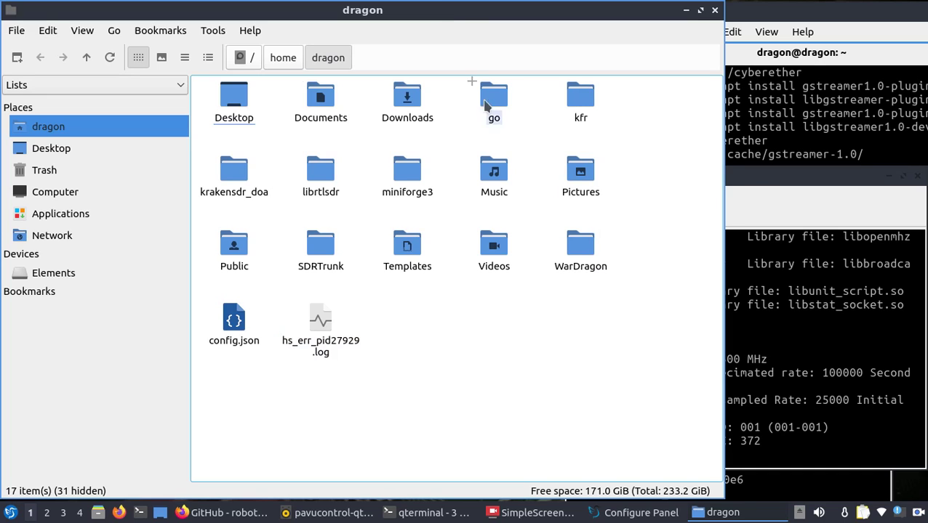
click(280, 60)
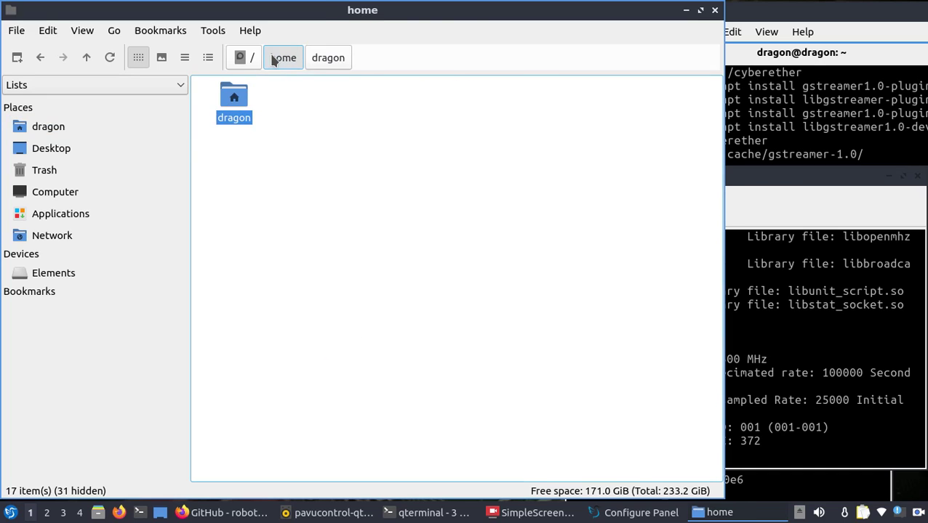
click(317, 60)
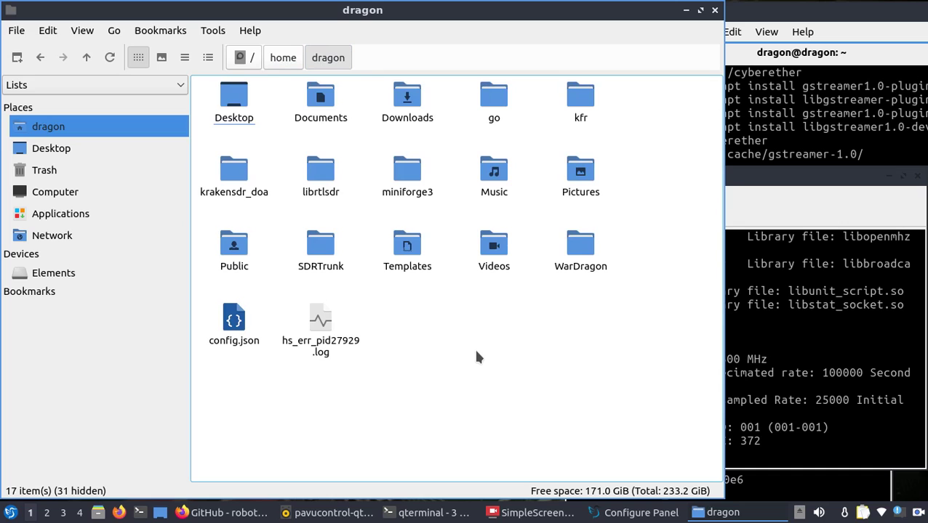
- Reload the dragon folder until the new sys_1 folder appears, then open sys_1
click(743, 184)
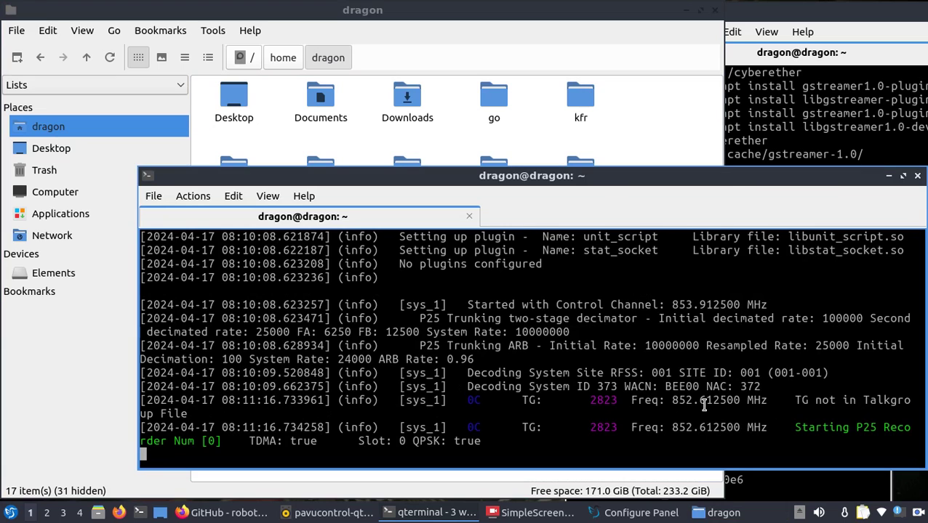
click(658, 133)
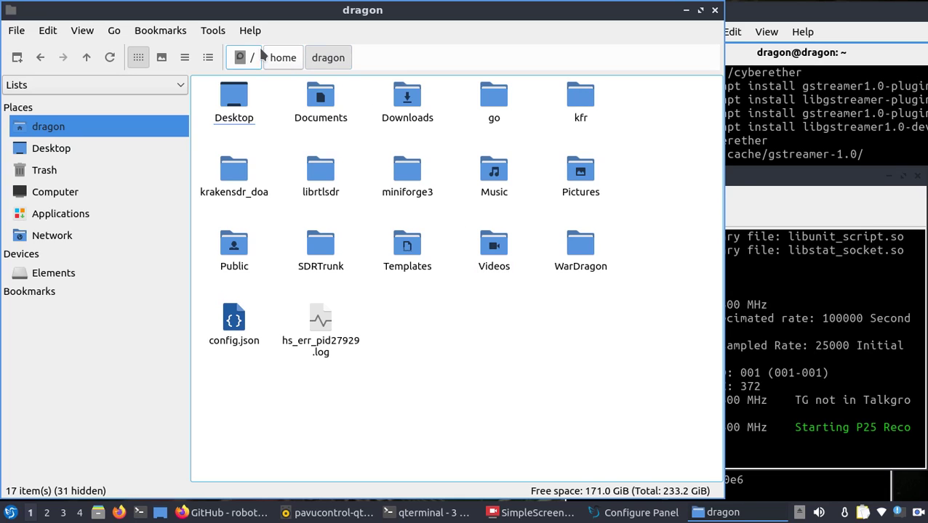
click(285, 58)
double_click(234, 97)
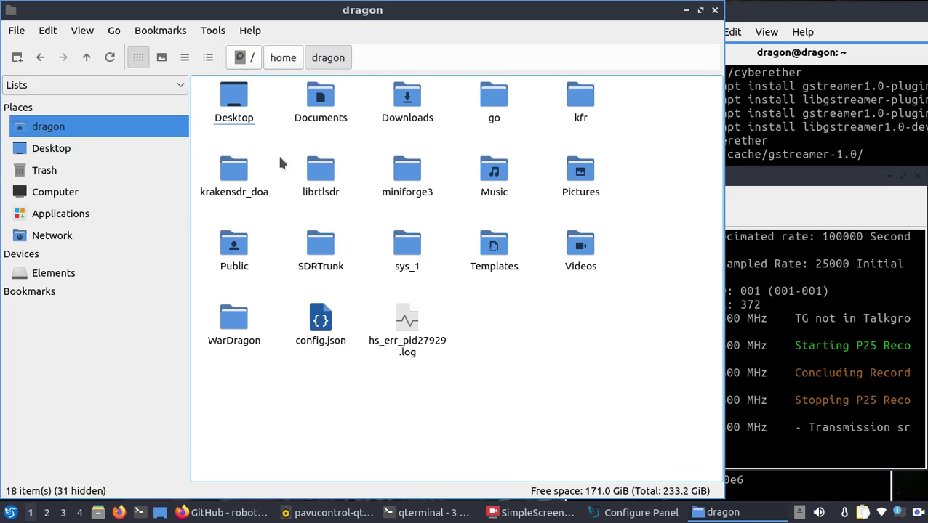
click(746, 381)
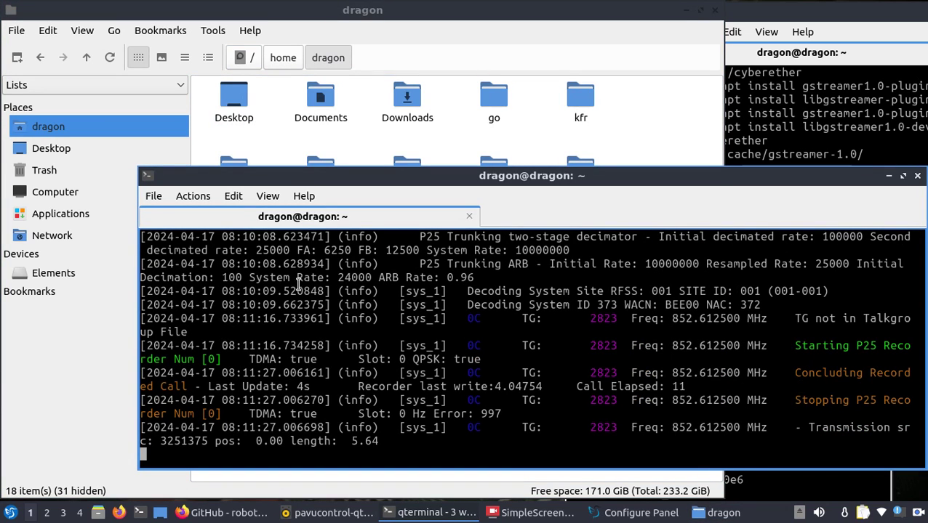
click(653, 116)
double_click(413, 255)
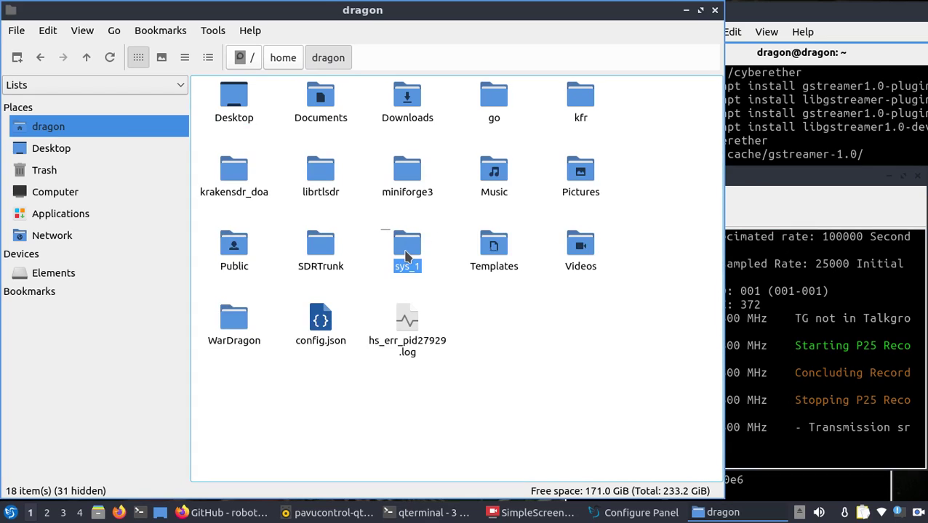
- Open 2024/4/17 inside sys_1 and play the call_0 .wav recording in VLC
double_click(232, 99)
double_click(231, 102)
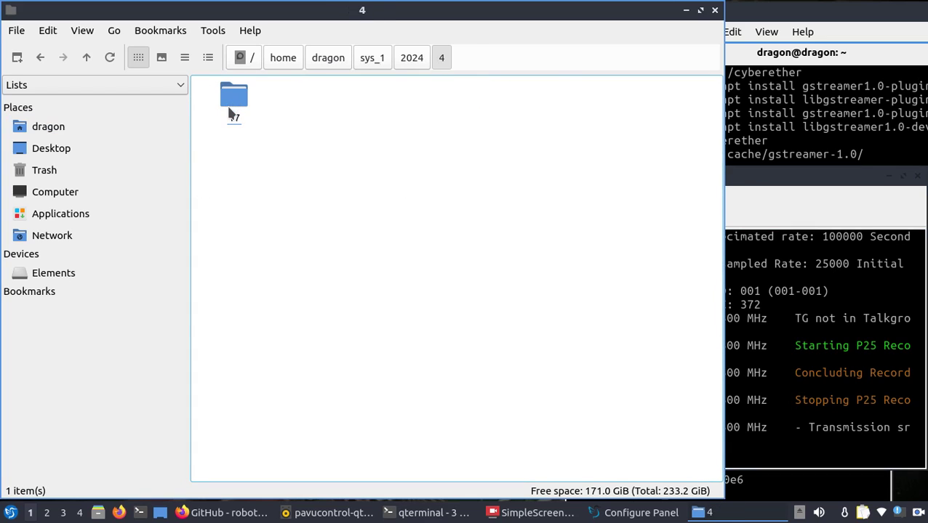
double_click(232, 102)
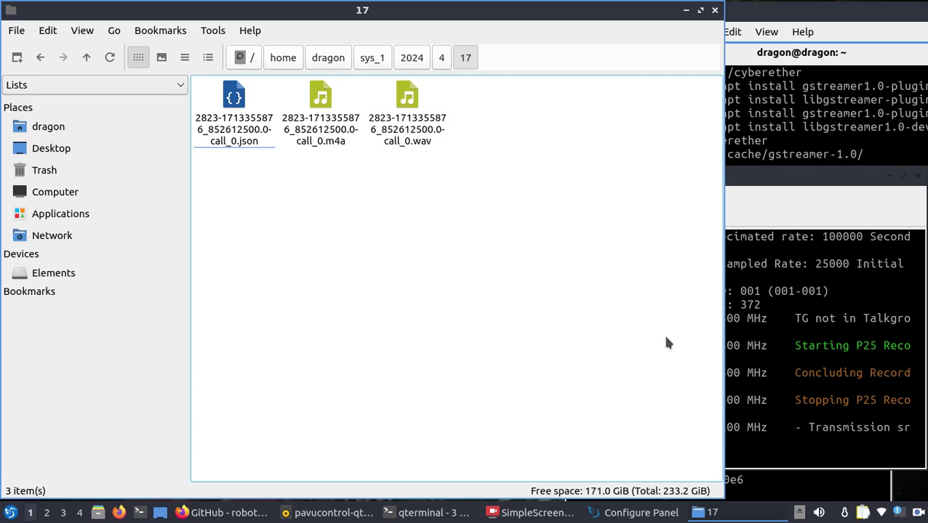
double_click(408, 105)
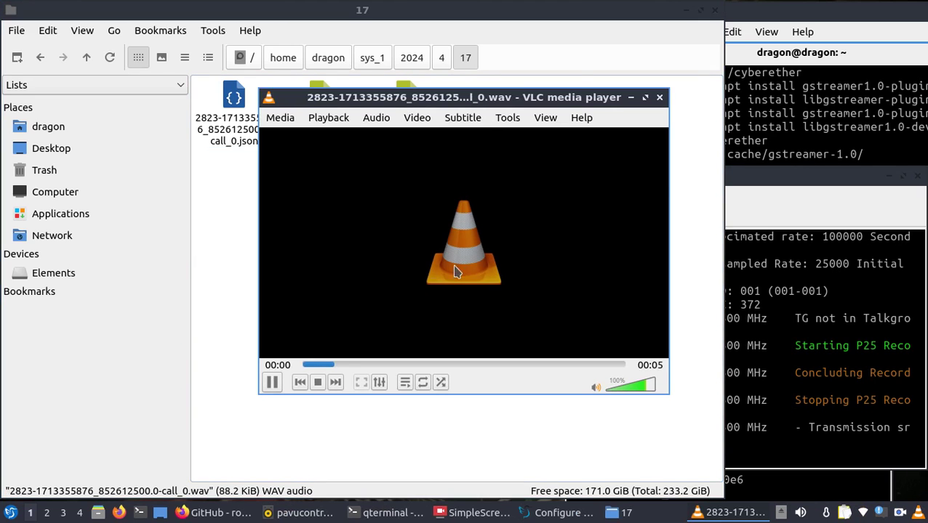
- Play the recording and route VLC's audio to Built-in Audio Digital Stereo (HDMI)
click(801, 513)
click(811, 416)
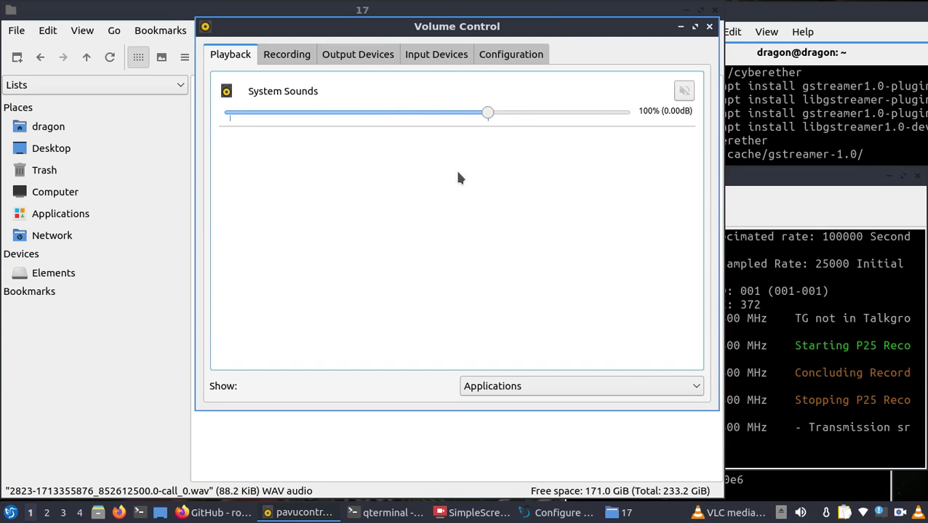
drag(369, 27, 619, 117)
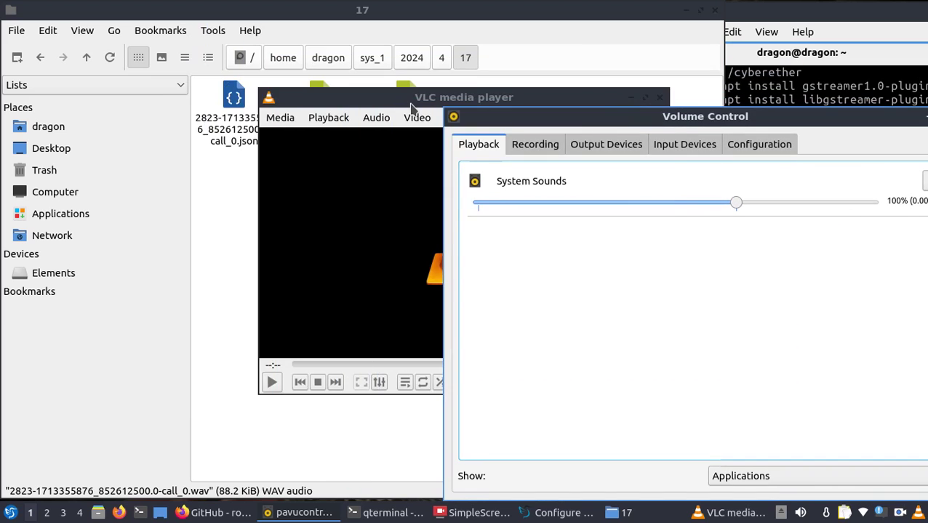
drag(410, 103, 207, 70)
click(69, 348)
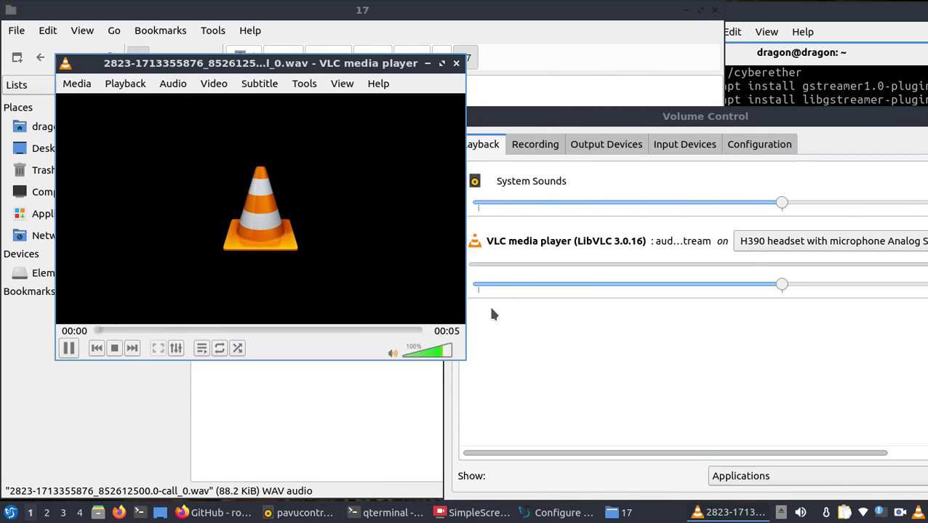
click(756, 242)
click(719, 245)
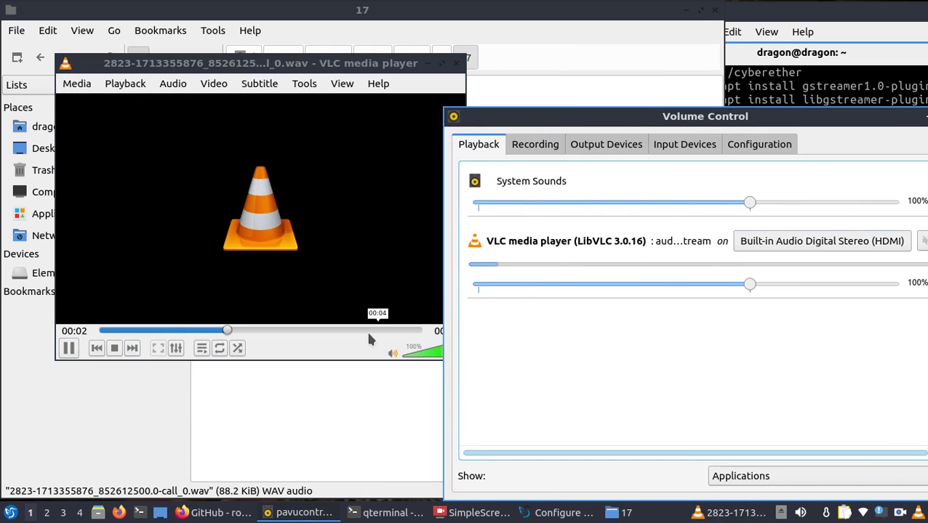
- Rewind to 00:00, raise VLC's stream volume above 100%, replay, then minimize player and mixer
drag(273, 329, 135, 334)
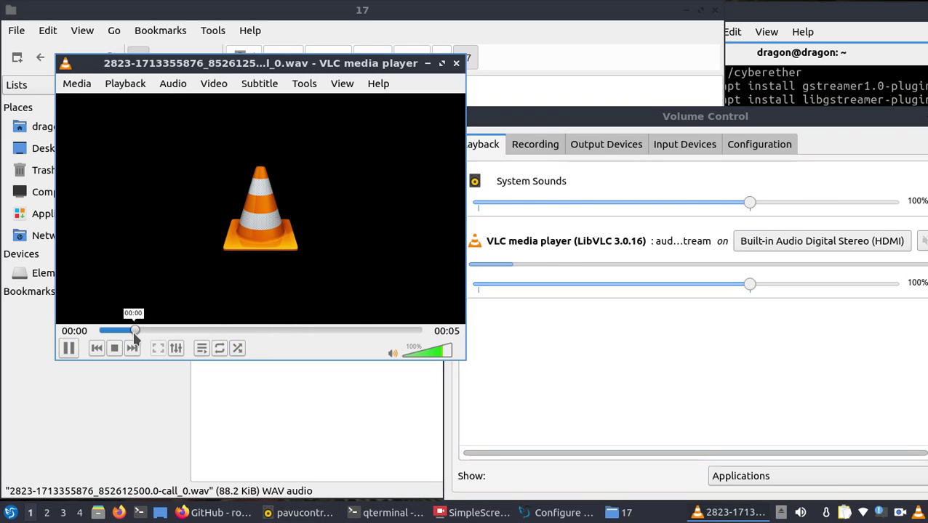
click(800, 513)
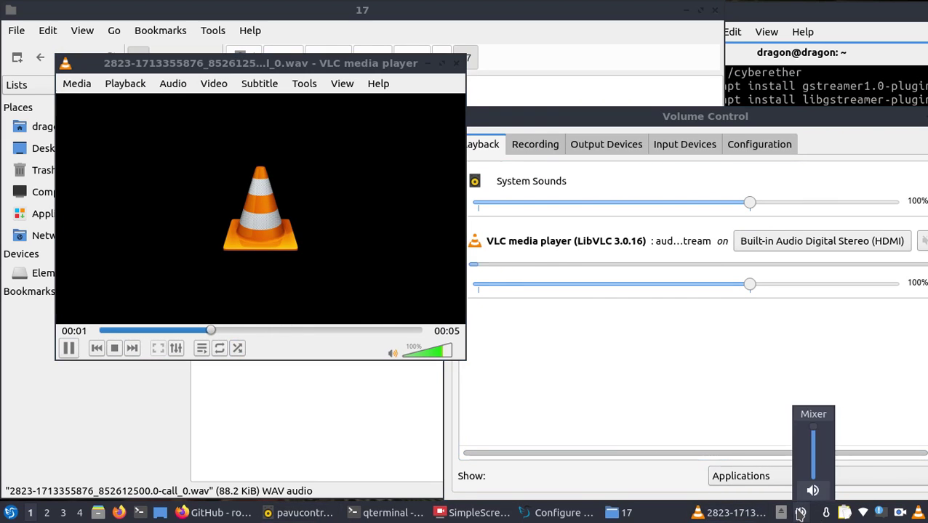
click(813, 415)
drag(501, 195, 621, 198)
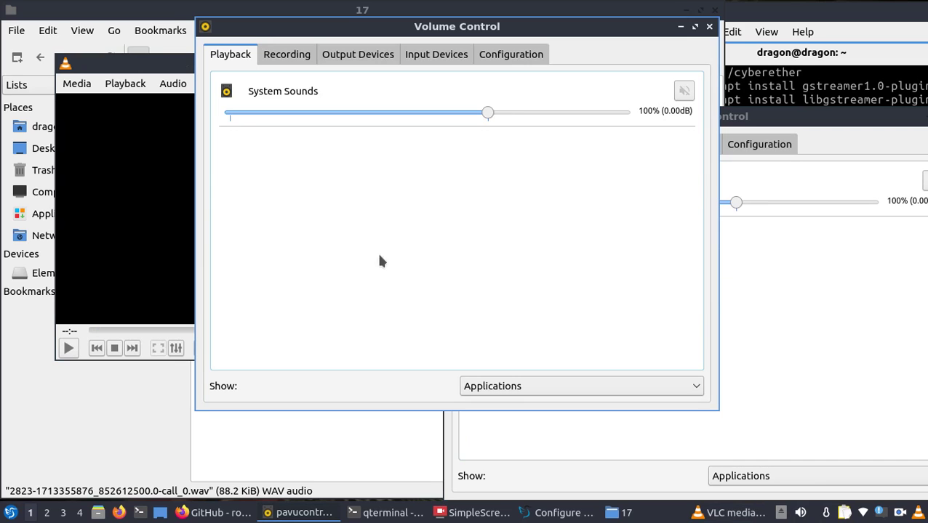
click(68, 348)
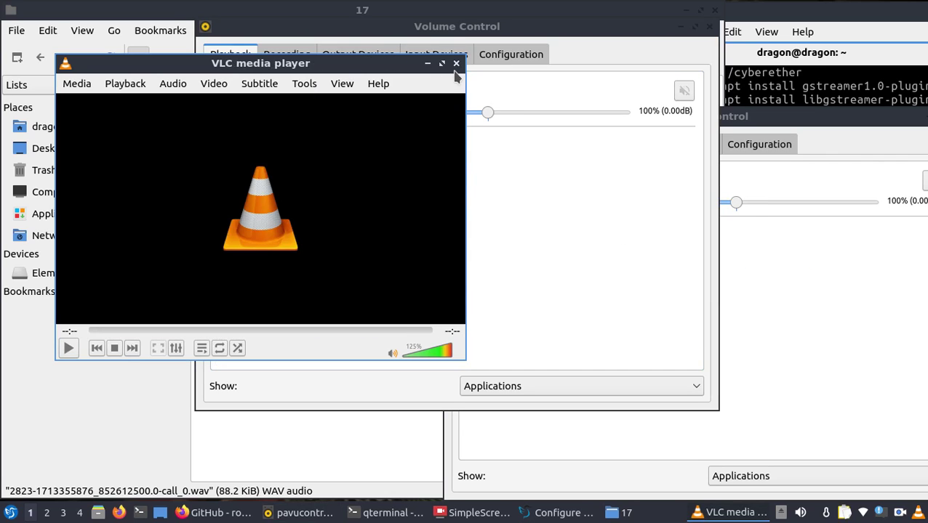
click(428, 64)
click(681, 27)
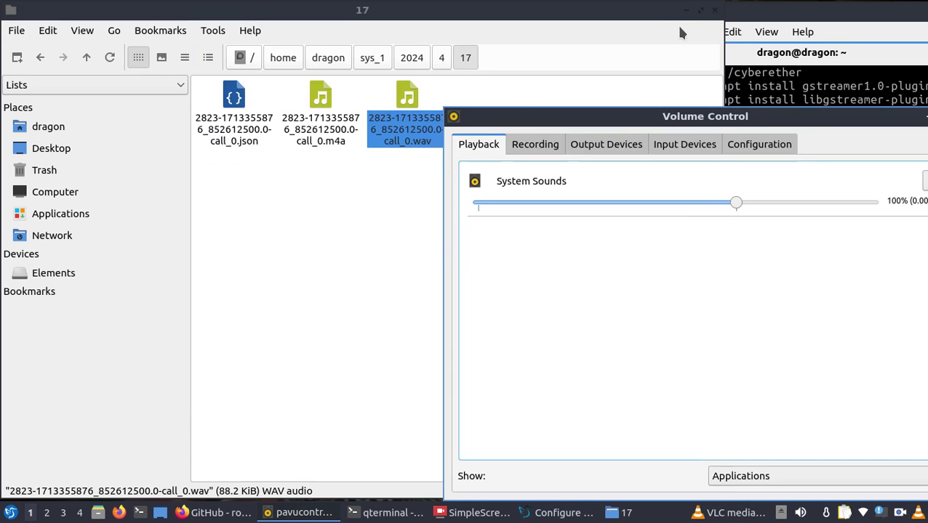
- Play the call_0 .m4a recording in VLC and select the call_1 .wav file
click(363, 238)
double_click(336, 140)
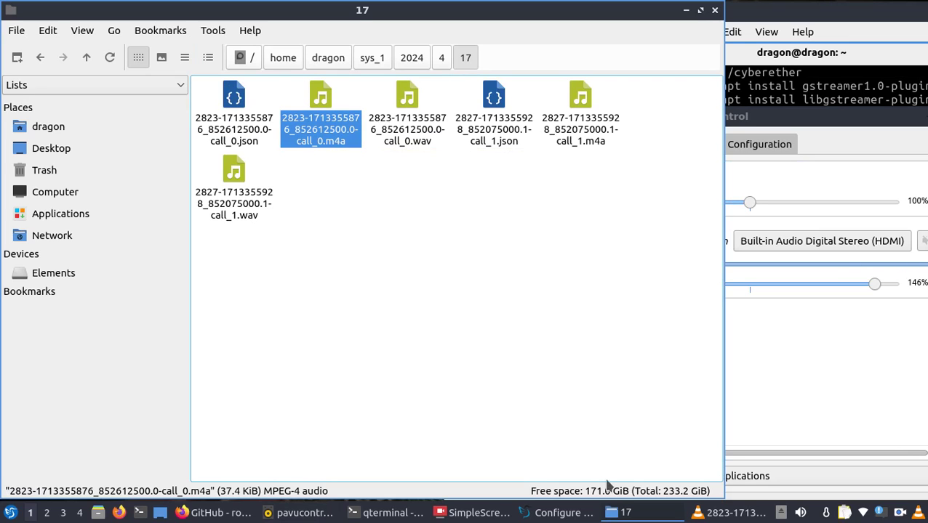
click(723, 513)
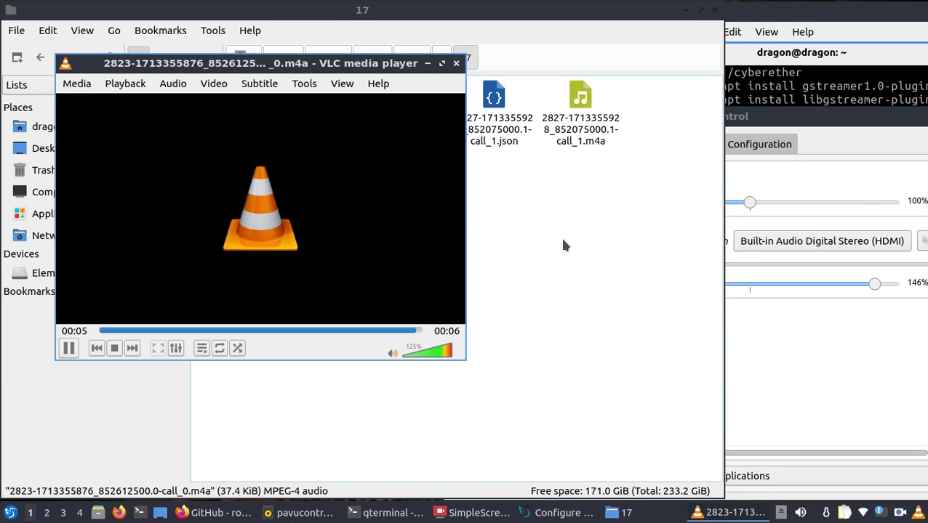
click(563, 245)
click(233, 191)
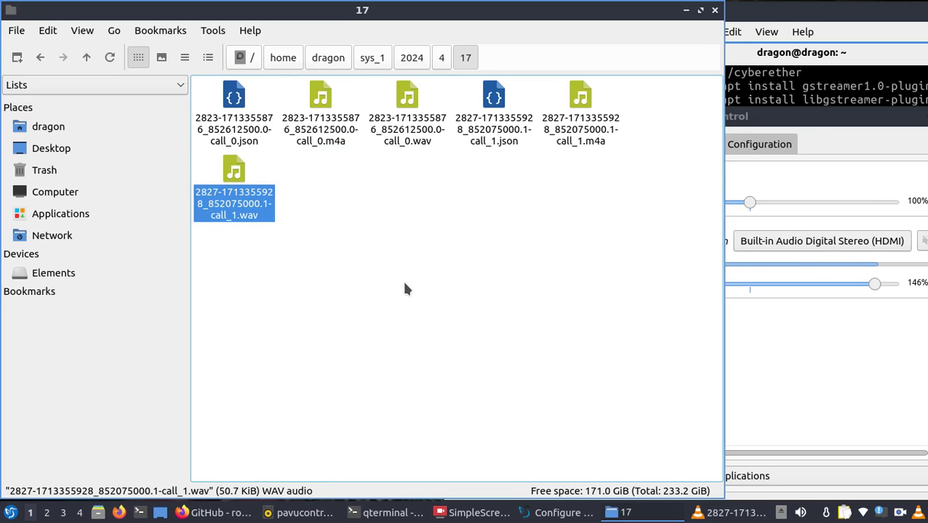
- Move and minimize the audio mixer, bringing the trunk-recorder log to the front
click(747, 118)
drag(807, 120, 574, 124)
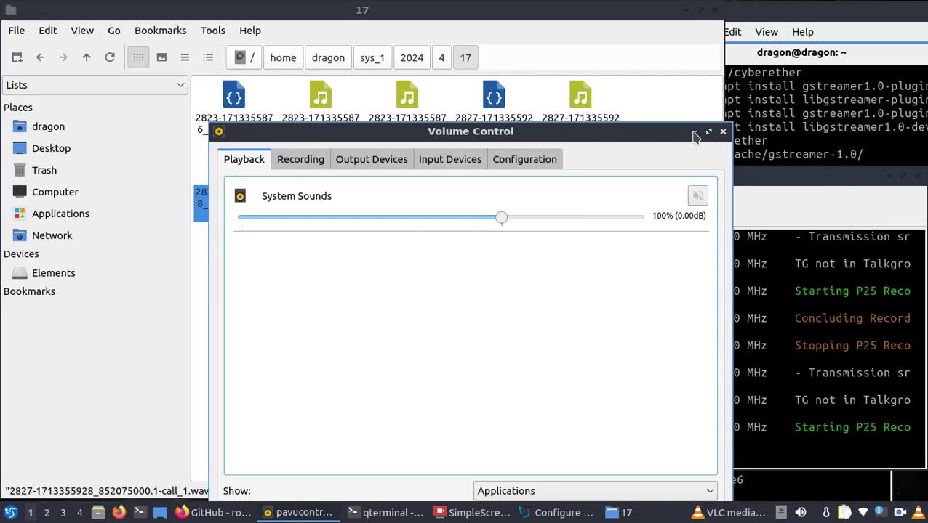
click(687, 125)
click(814, 430)
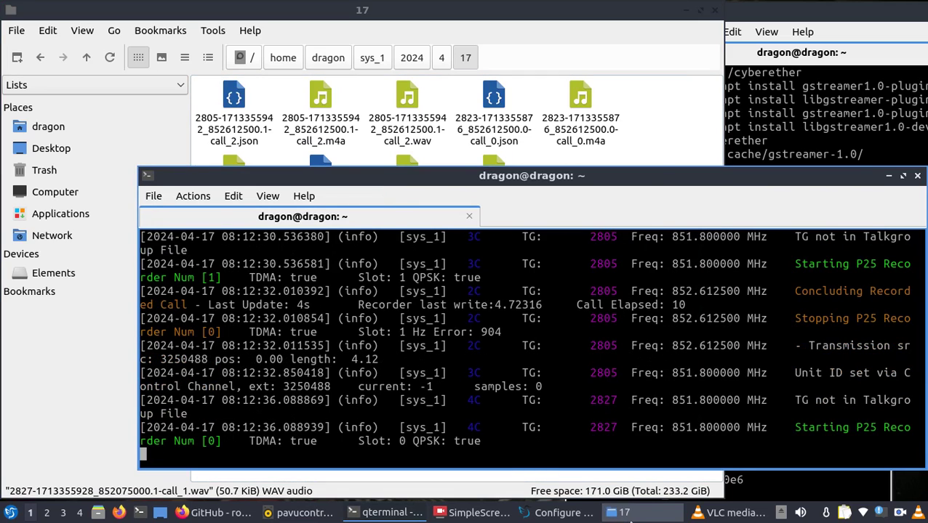
- Minimize the file manager and make the terminal window taller, shifted slightly right
click(629, 515)
click(630, 515)
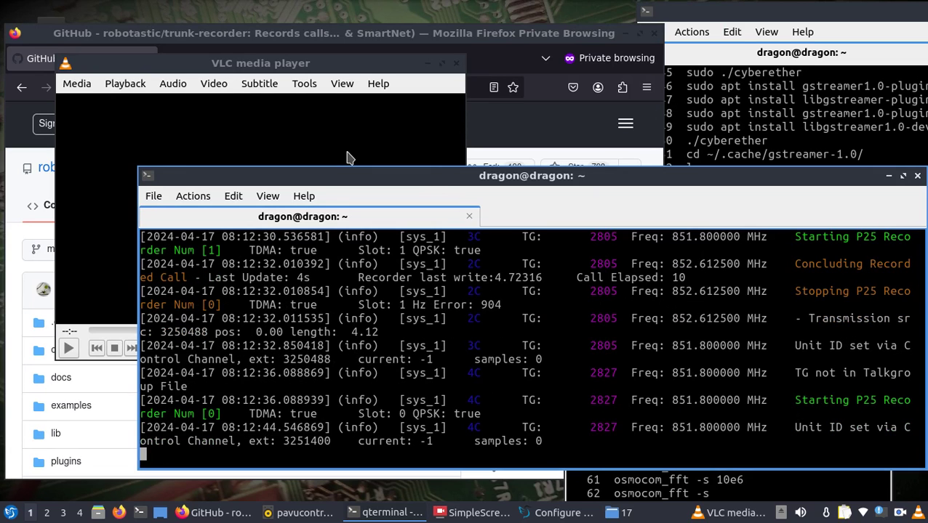
drag(411, 168, 400, 91)
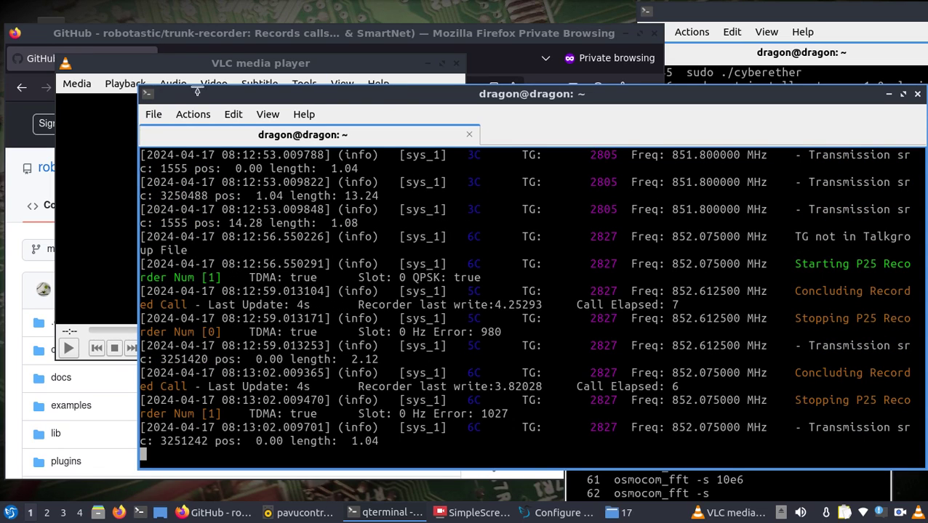
drag(158, 91, 256, 99)
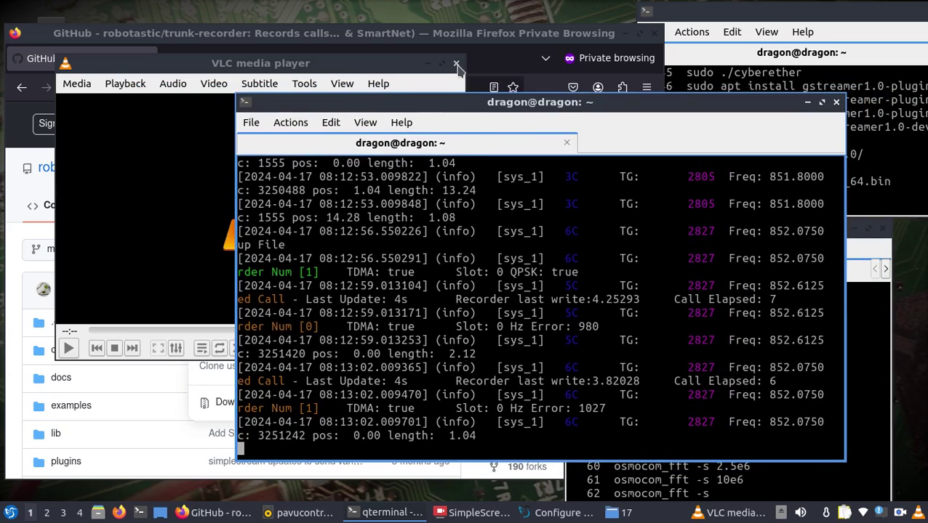
- Close VLC and move the trunk-recorder and command history terminals to the left
click(456, 63)
drag(414, 100, 325, 109)
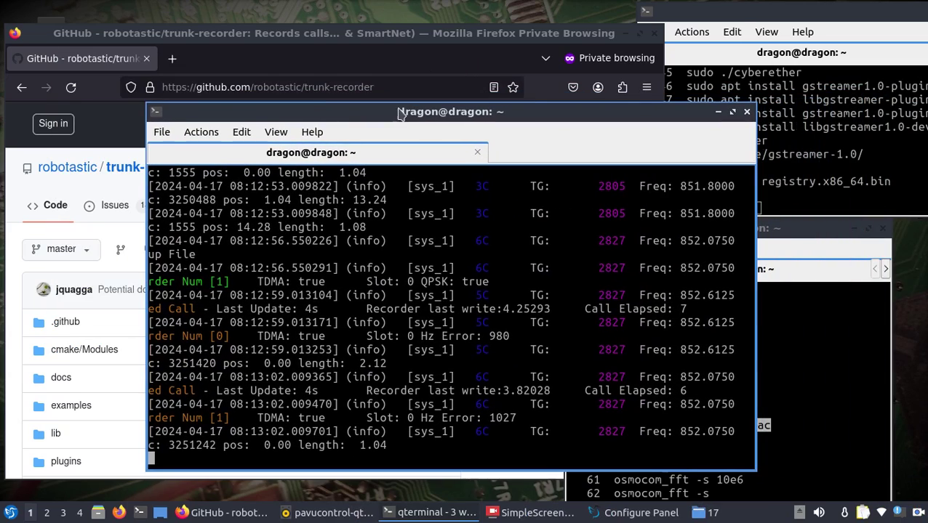
drag(737, 13, 522, 31)
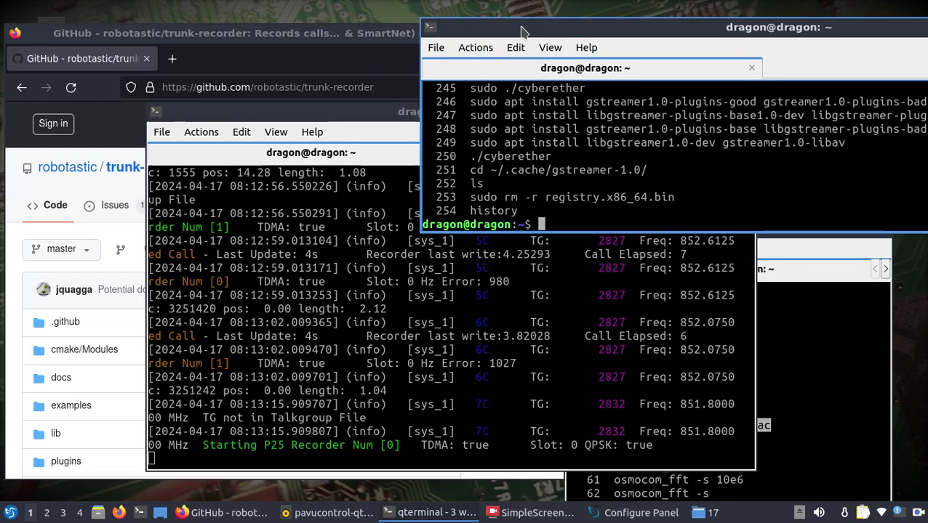
- Change into the ~/.cache gstreamer folder and list its contents
text(sudo)
key(BackSpace)
key(BackSpace)
key(BackSpace)
key(BackSpace)
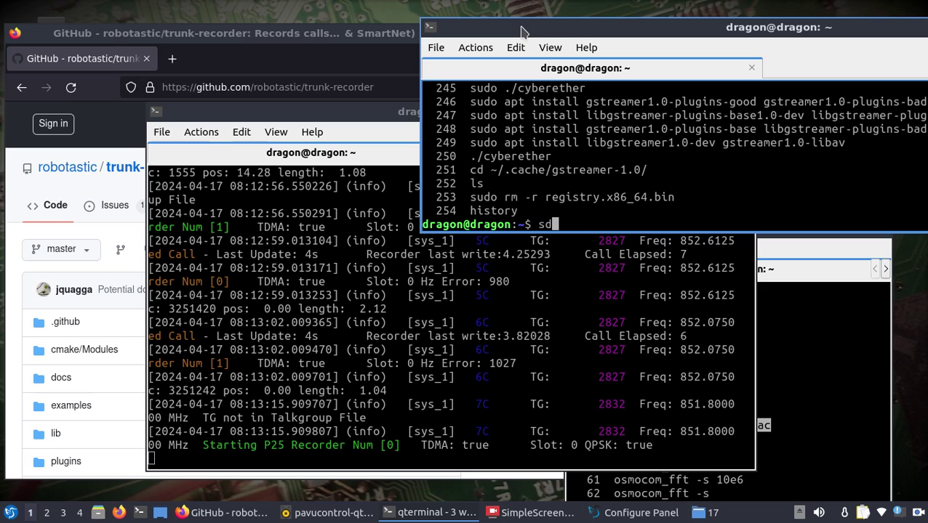
text(sudo)
key(BackSpace)
key(BackSpace)
key(BackSpace)
key(BackSpace)
key(BackSpace)
text(cd ~)
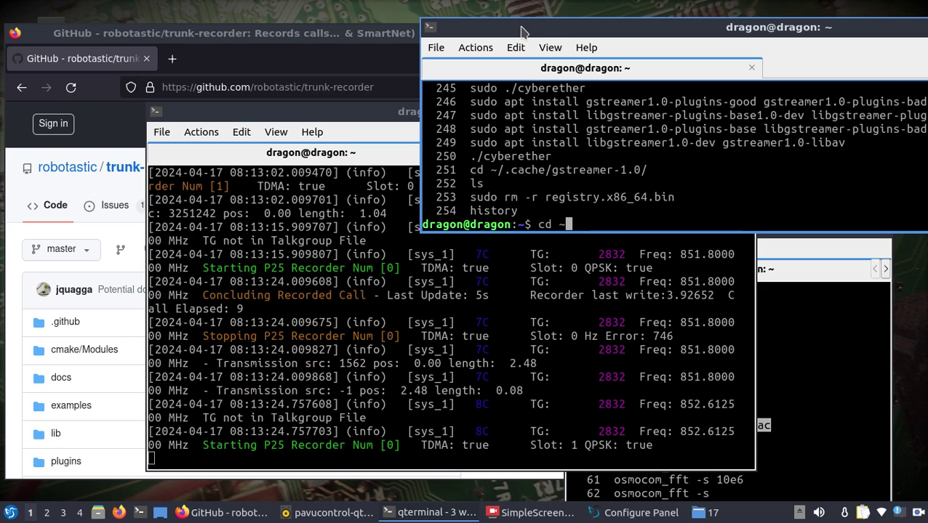
text(/.cache/g)
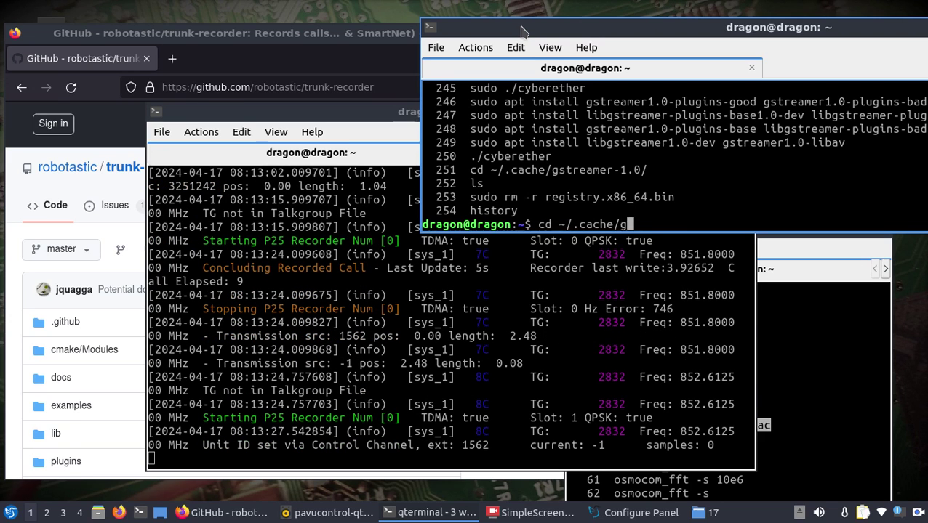
key(Tab)
key(Return)
text(ls)
key(Return)
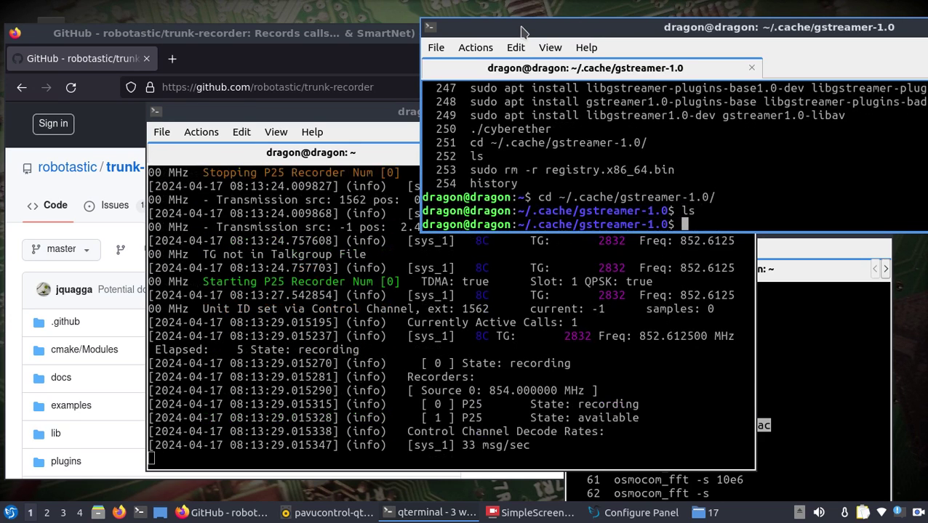
text(ls)
key(Return)
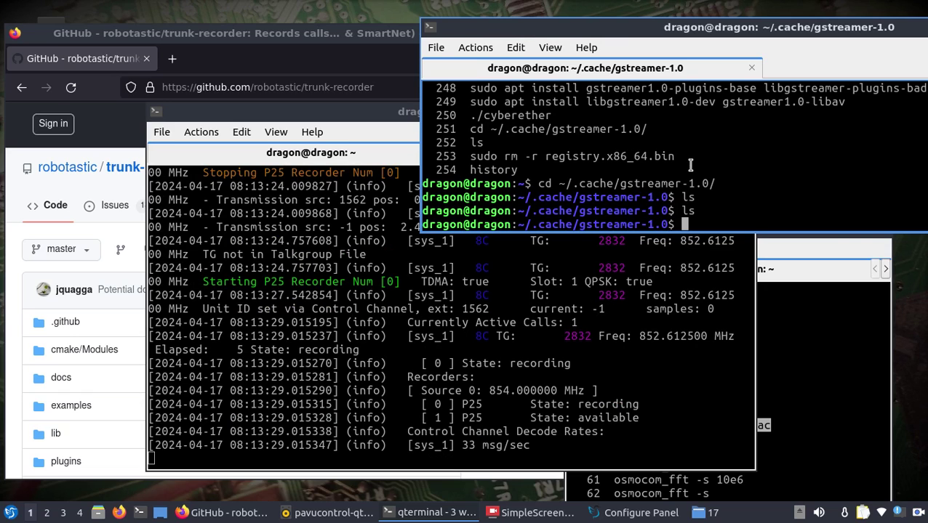
drag(676, 157, 468, 158)
click(738, 150)
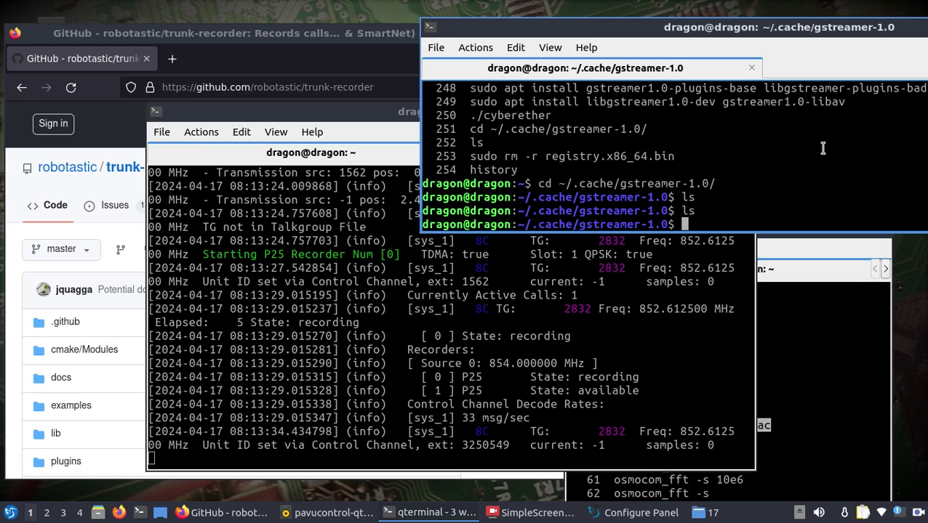
text(rm)
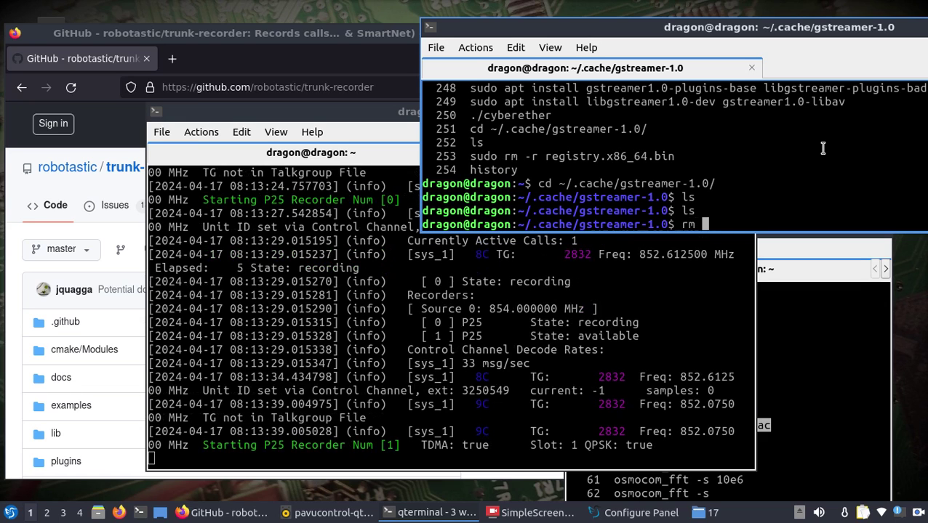
key(BackSpace)
key(BackSpace)
key(BackSpace)
- Stop trunk-recorder with Ctrl+C and move the other terminal toward the upper left
click(664, 297)
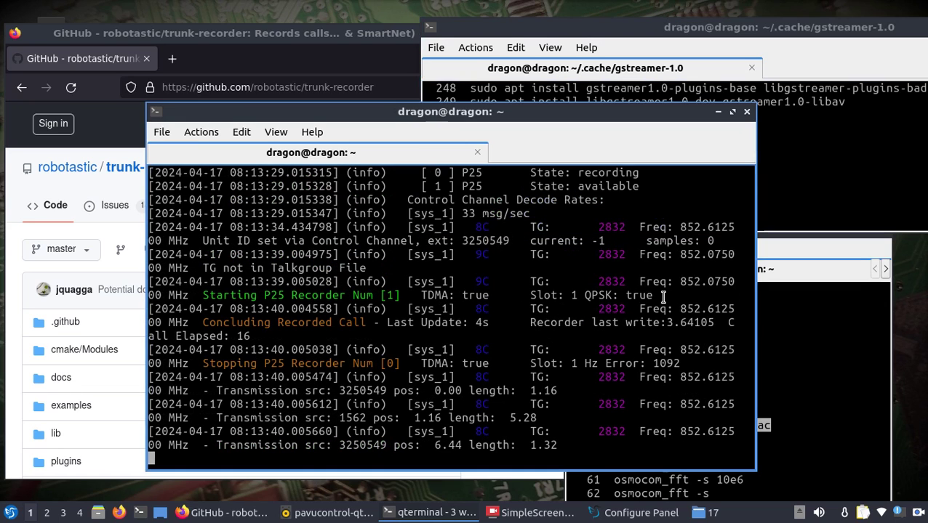
key(ctrl+c)
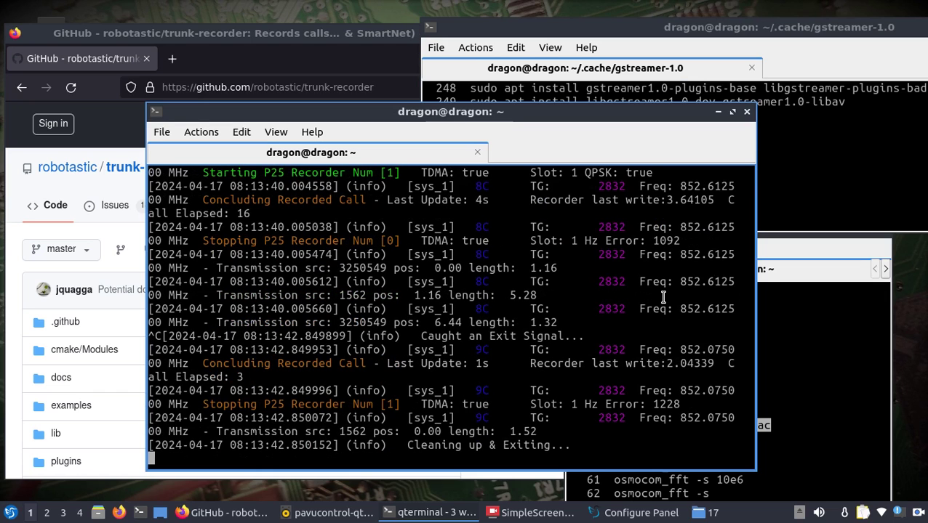
click(826, 154)
drag(733, 28, 442, 35)
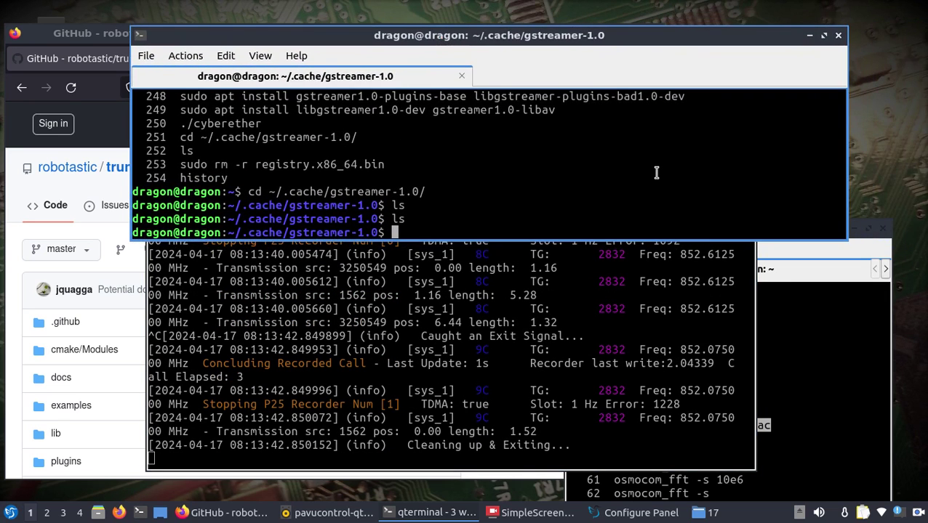
- Run ./cyberether from /usr/src/CyberEther/build
text(cd /usr/src/)
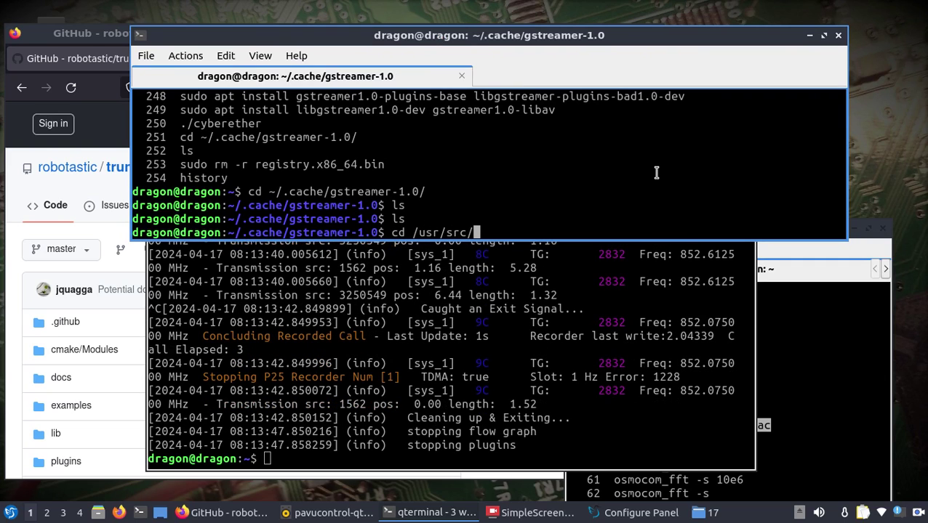
text(Cy)
key(Tab)
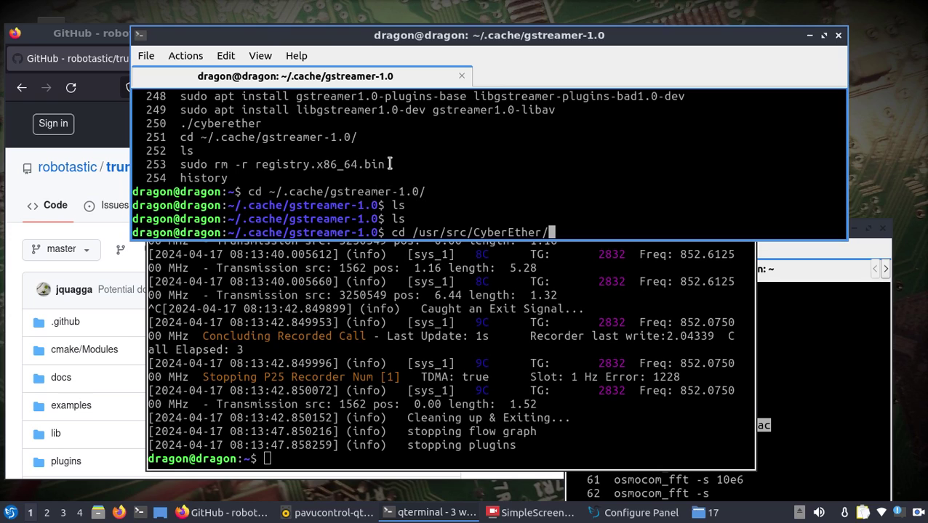
key(Return)
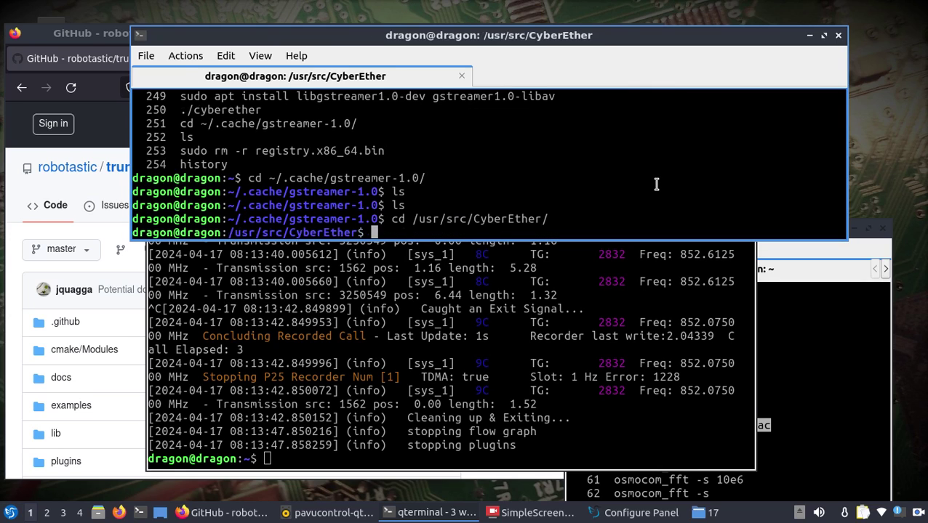
text(ls)
key(Return)
text(cd)
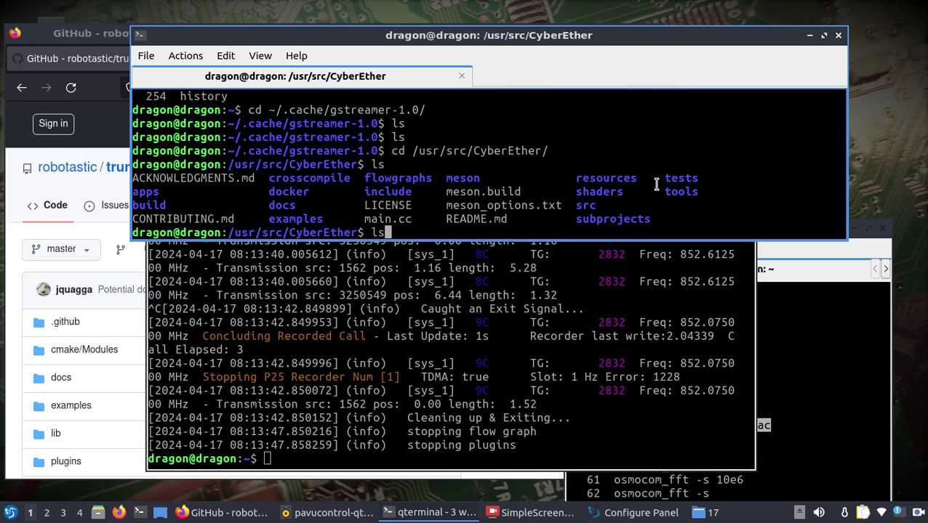
text( build/)
key(Return)
text(ls)
key(Return)
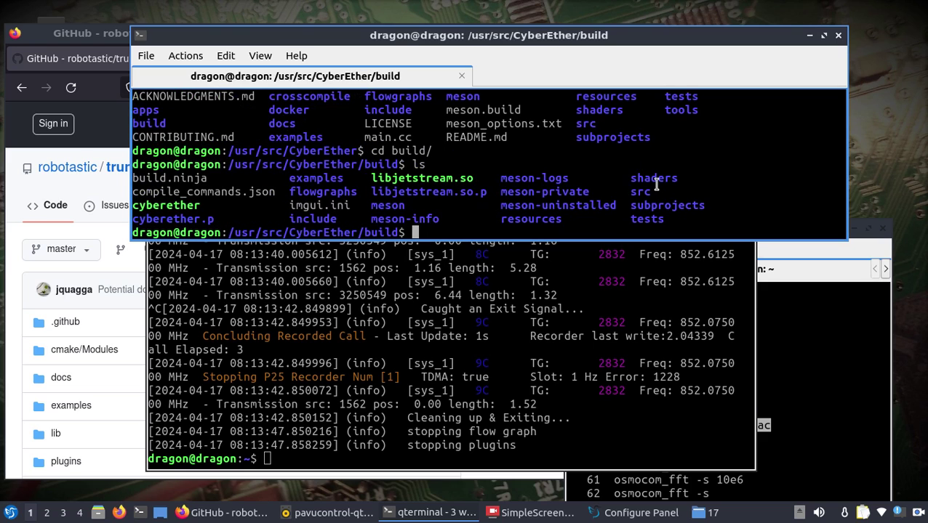
text(./cyberether)
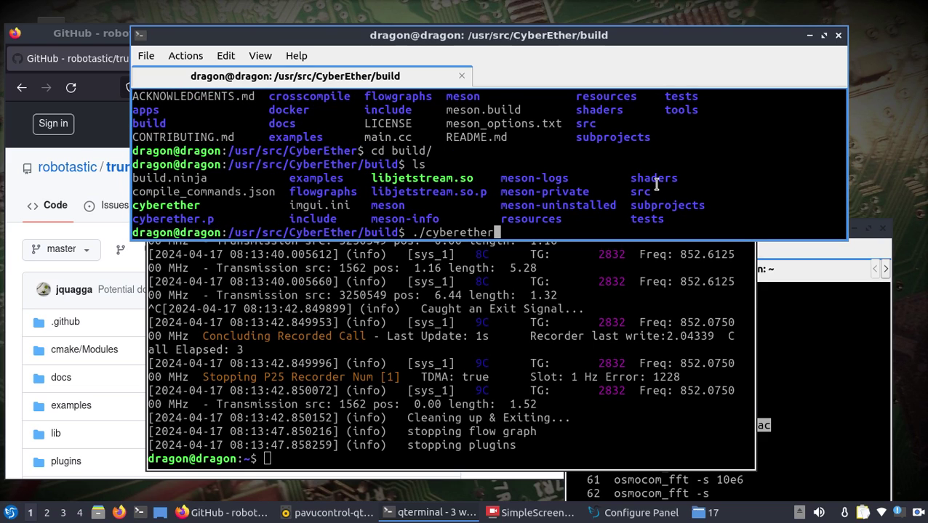
key(Return)
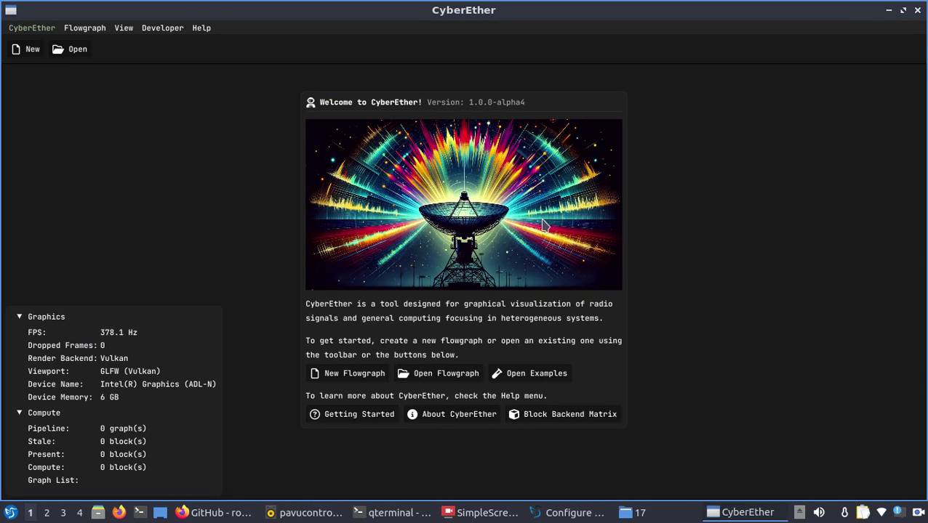
- Resize and reposition the CyberEther window, then scroll through the shell history terminal
click(902, 10)
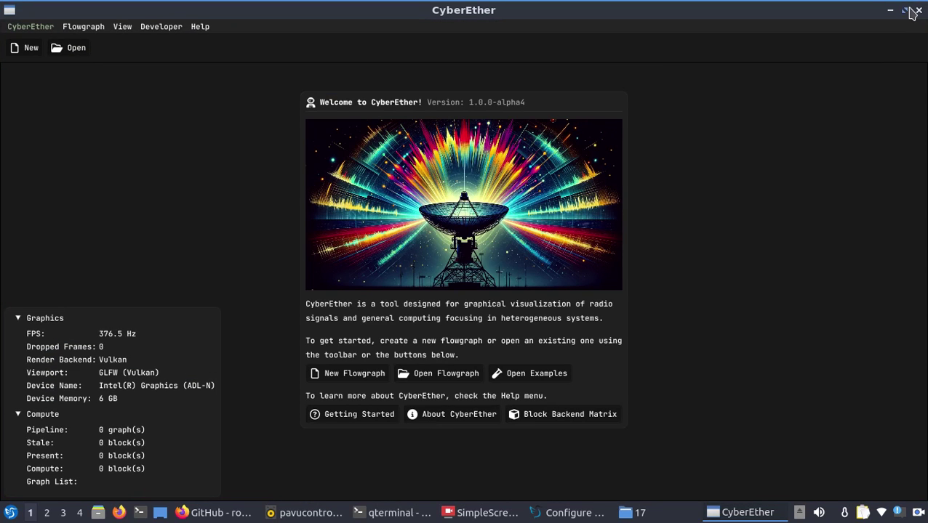
click(904, 10)
click(902, 10)
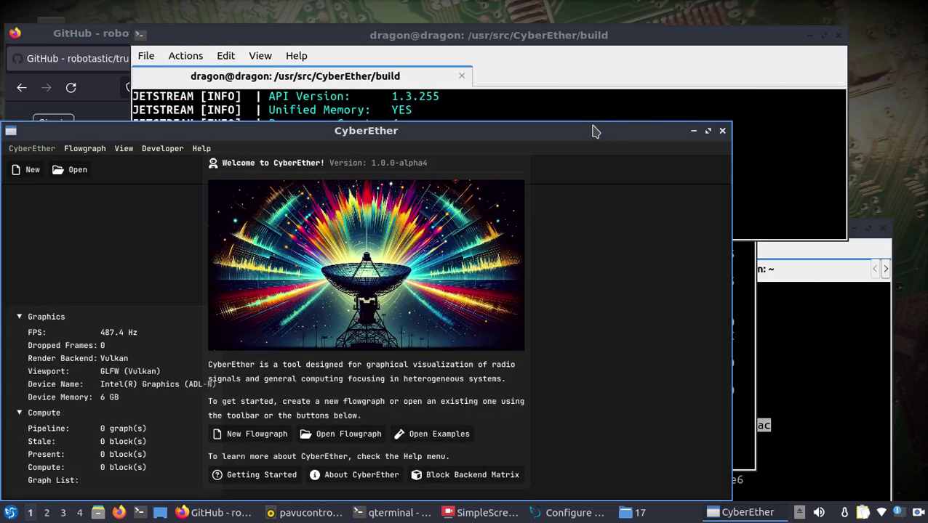
drag(594, 129, 644, 20)
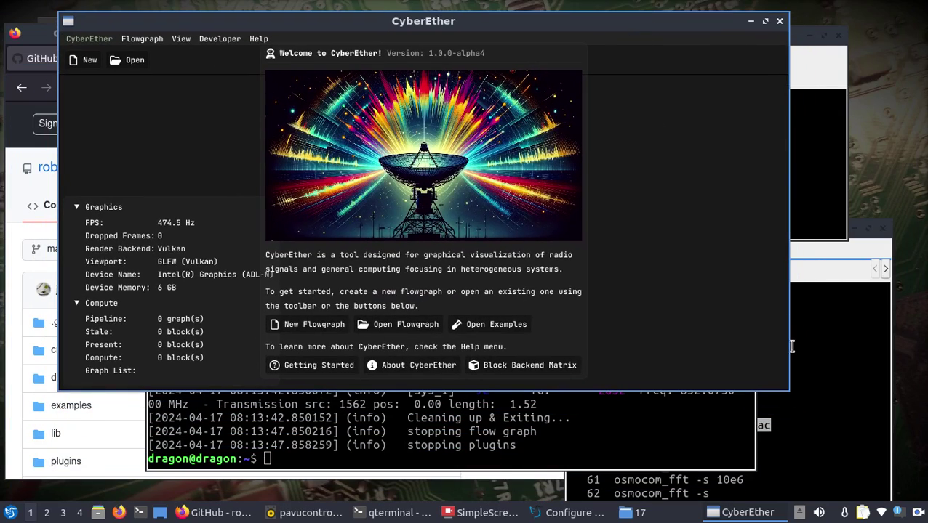
click(820, 370)
drag(771, 234, 734, 126)
scroll(773, 342, down, 7)
scroll(773, 342, down, 20)
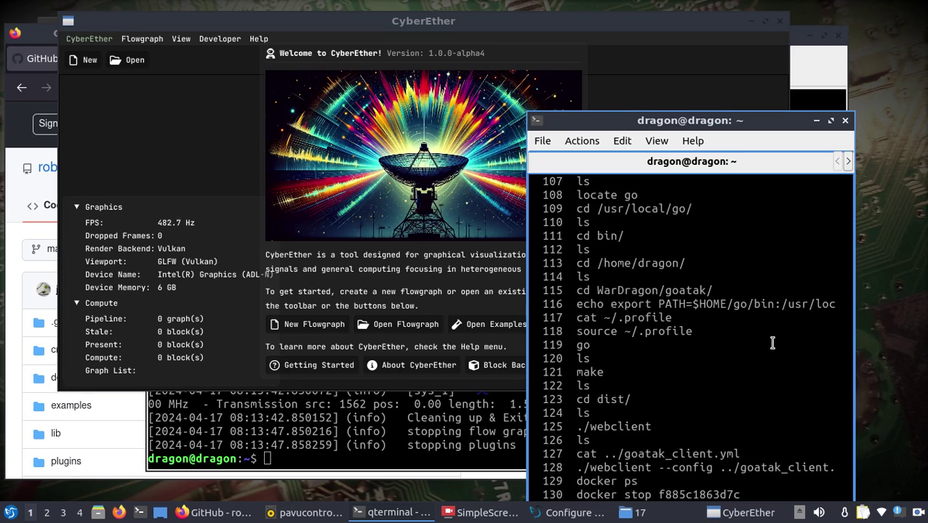
scroll(765, 345, up, 4)
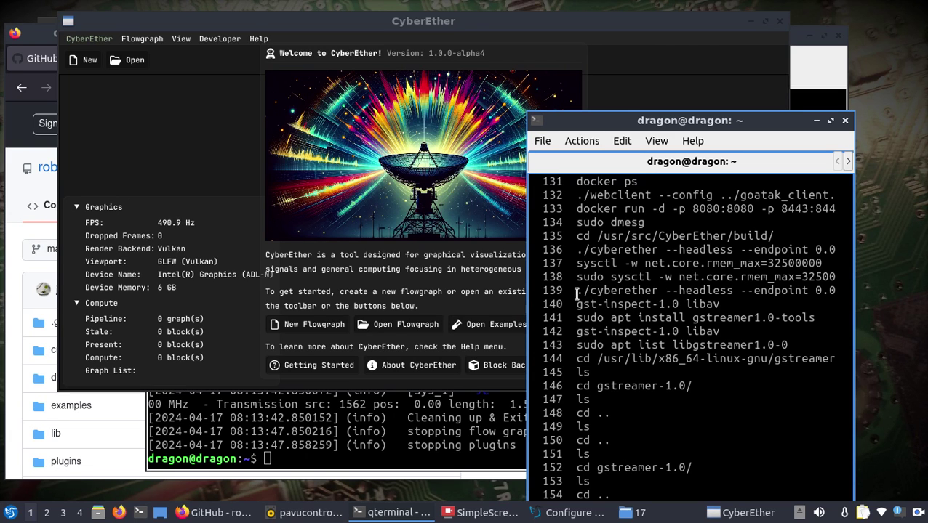
- Copy the headless launch command from history line 139, enlarge CyberEther, and start a new terminal
click(380, 282)
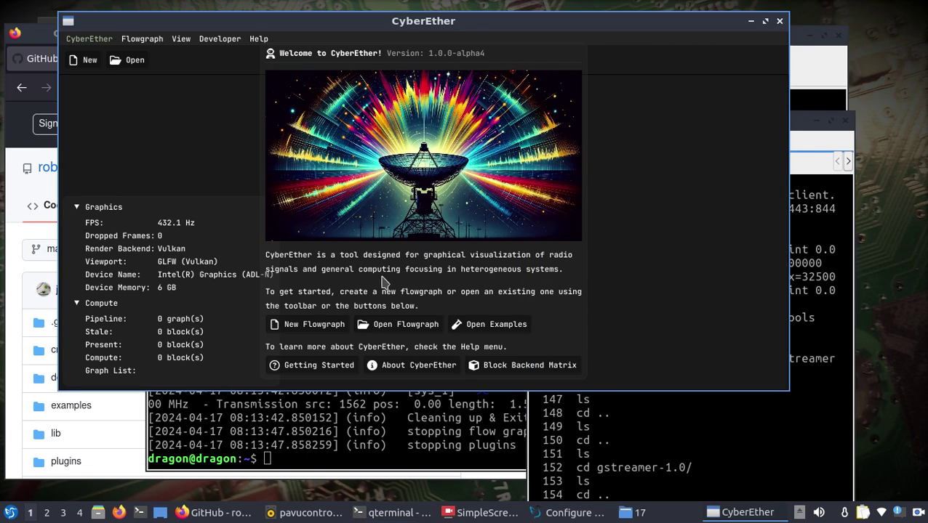
click(689, 413)
drag(525, 277, 235, 276)
drag(693, 291, 285, 292)
key(ctrl+c)
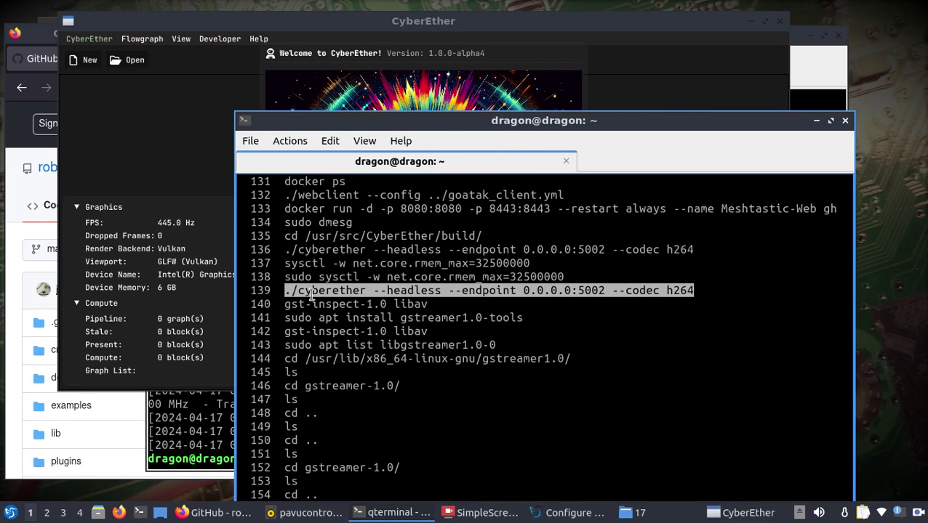
right_click(311, 295)
click(366, 62)
click(816, 120)
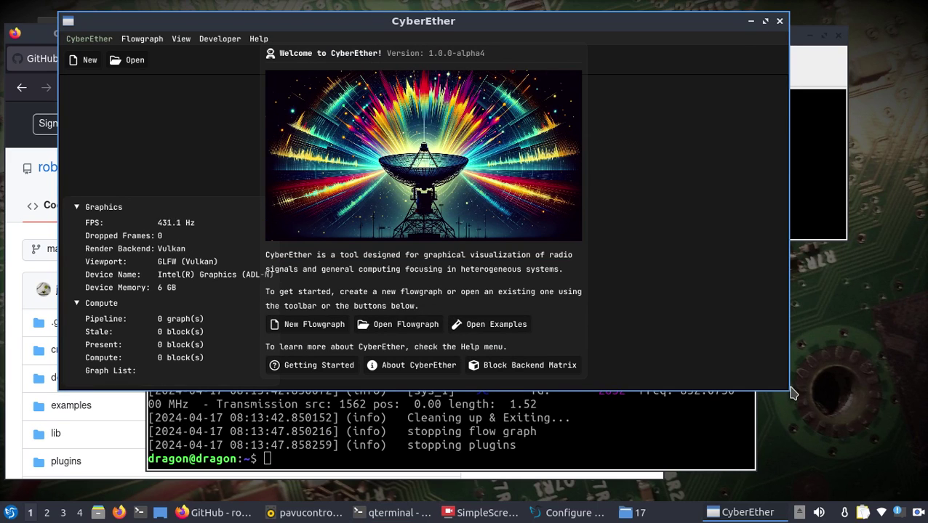
drag(790, 391, 900, 461)
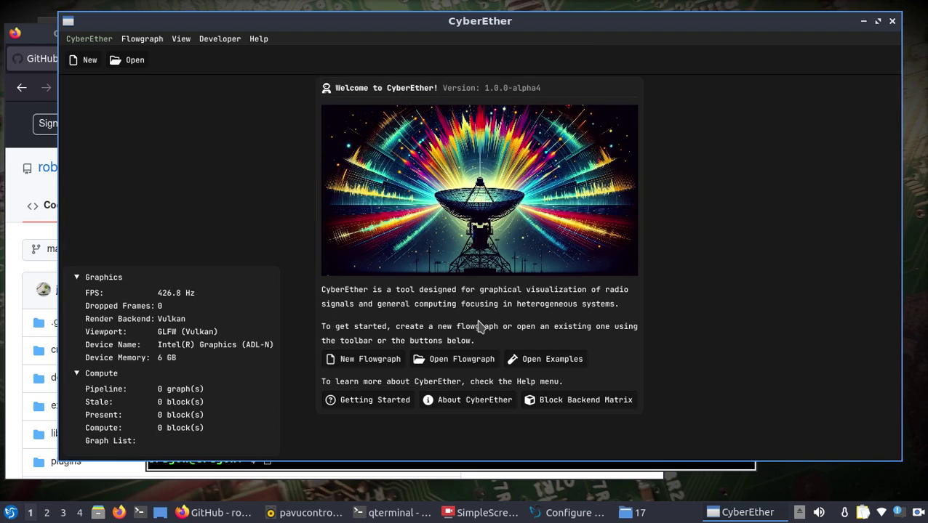
click(144, 518)
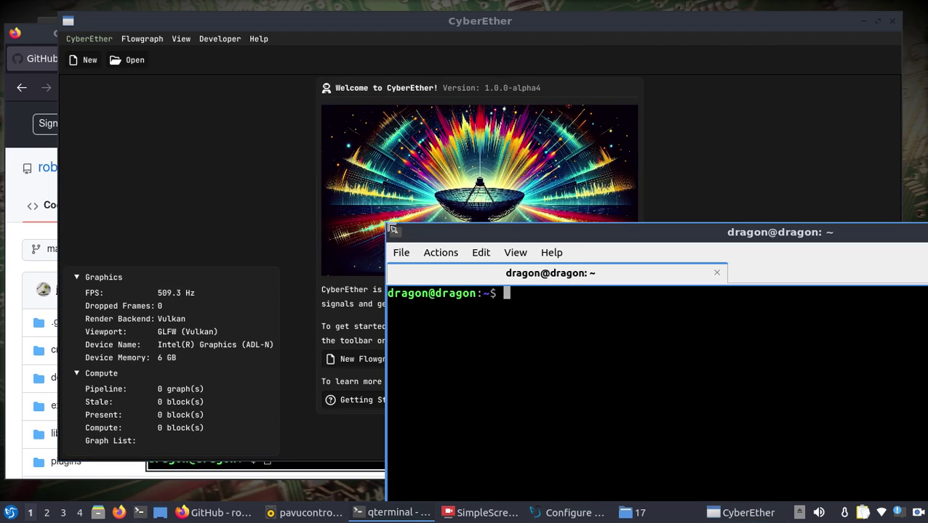
- In /usr/src/CyberEther/build, run the pasted ./cyberether --headless --endpoint 0.0.0.0:5002 --codec h264
drag(386, 231, 274, 76)
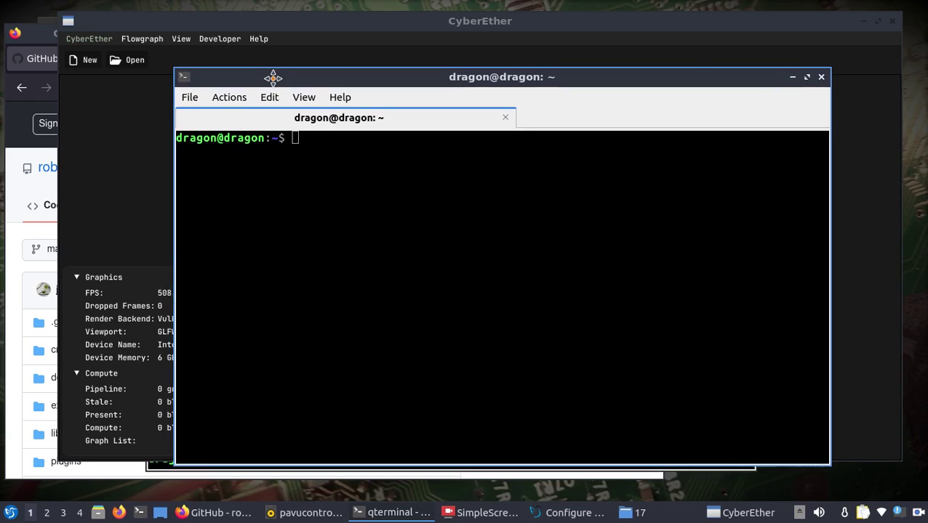
text(cd /usr/src/C)
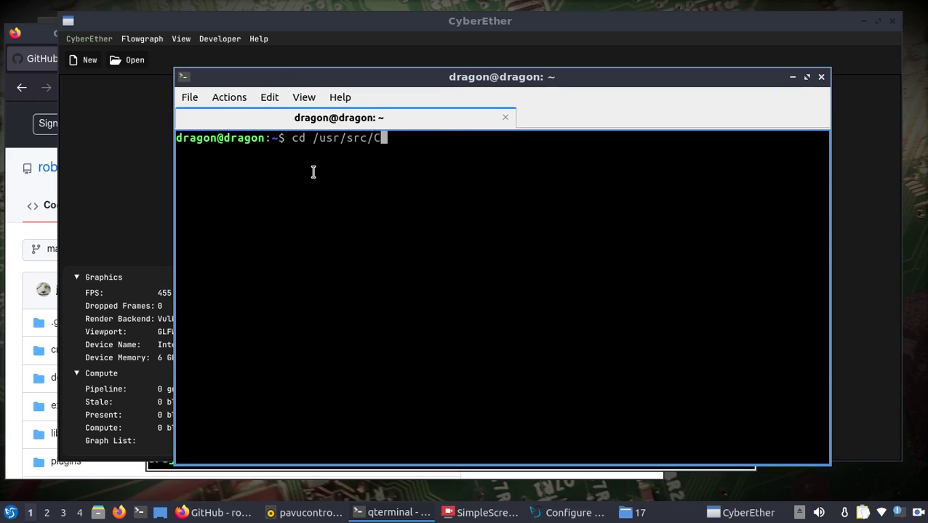
key(Tab)
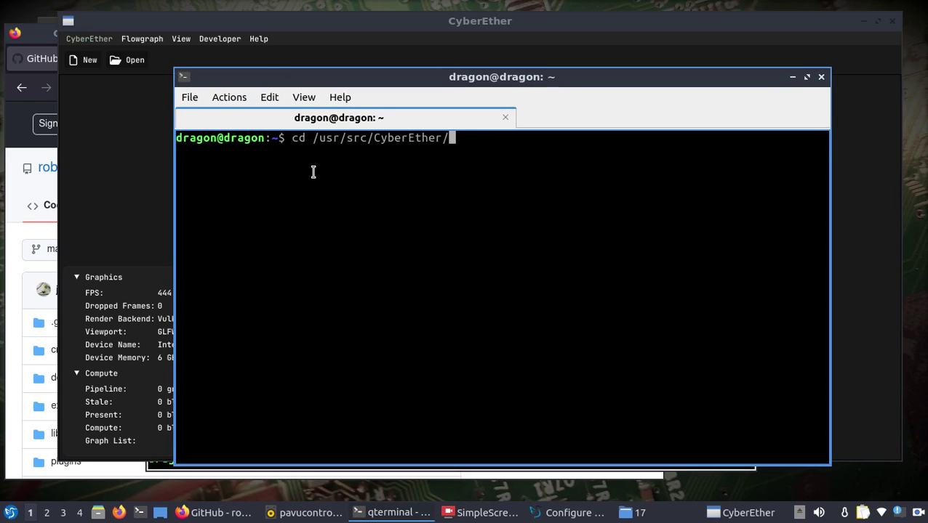
text(build/)
key(Return)
text(ls)
key(Return)
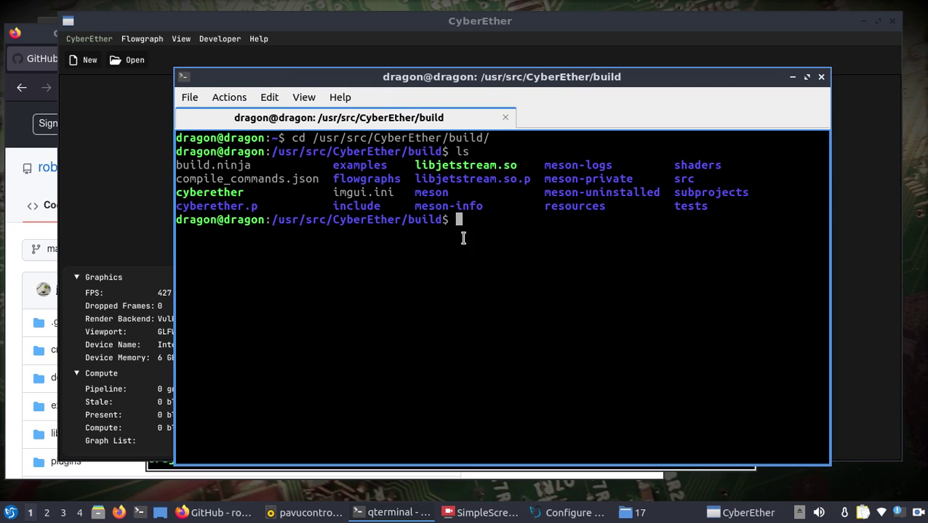
right_click(500, 216)
click(525, 239)
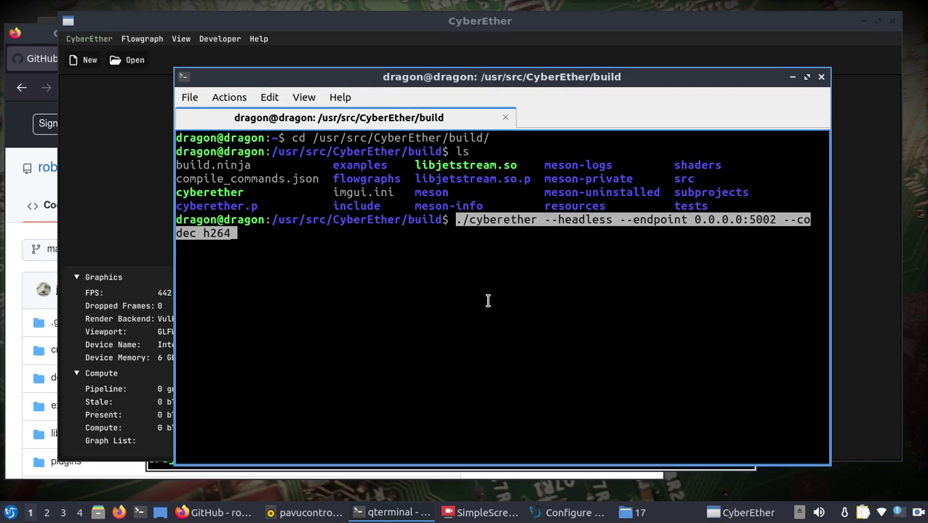
key(Return)
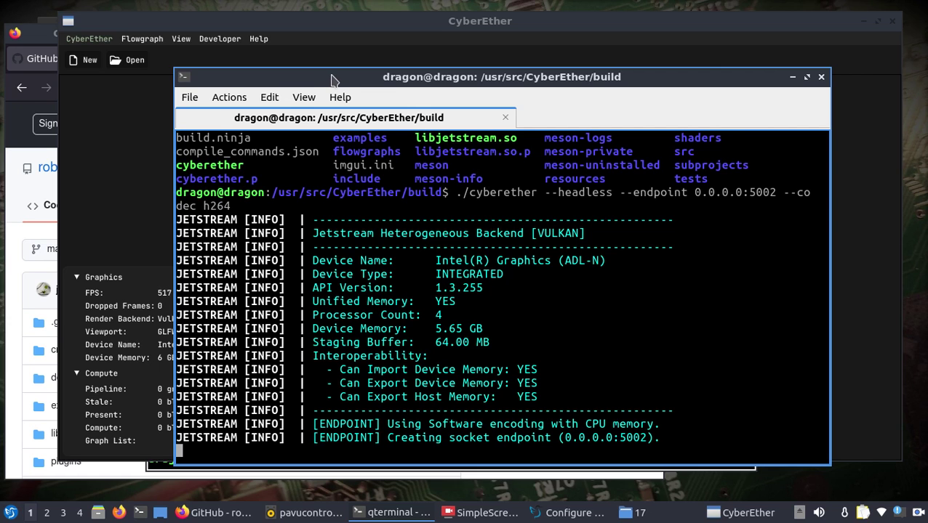
drag(333, 81, 378, 93)
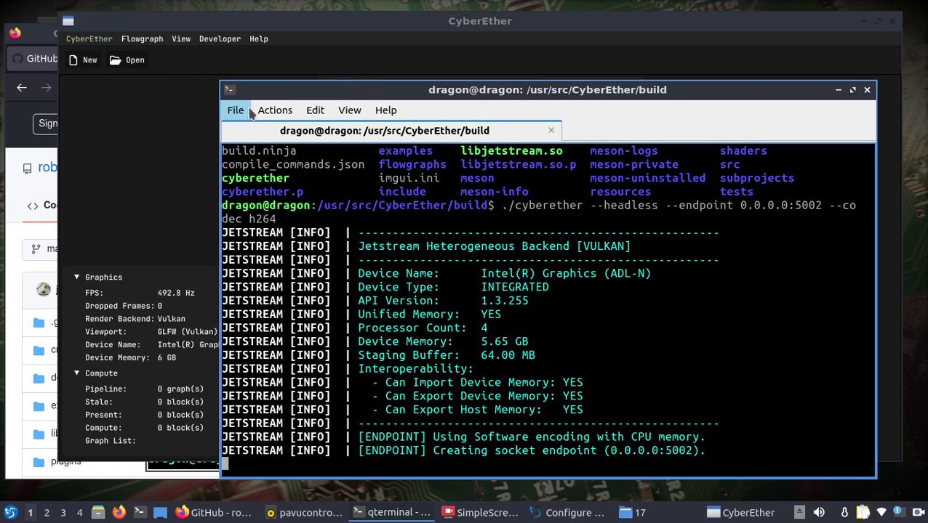
click(152, 101)
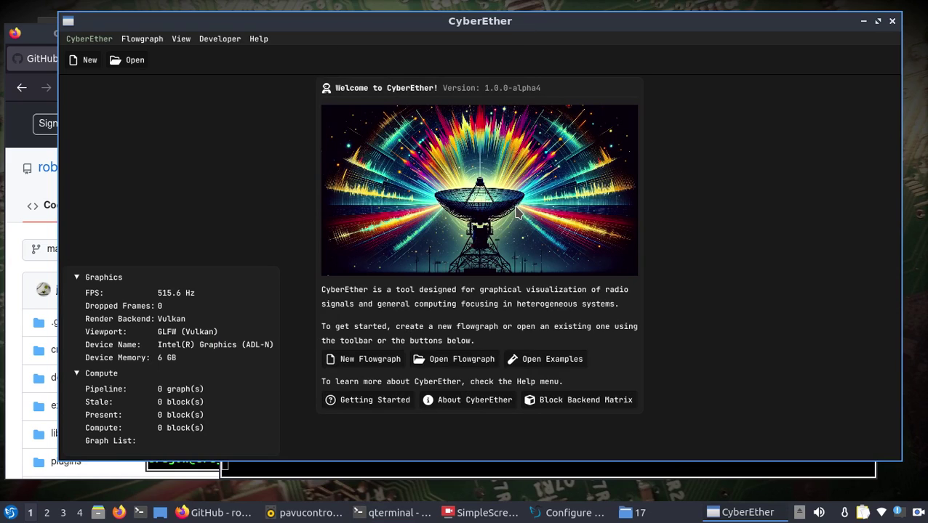
- Maximize CyberEther and load the Remote Instance flowgraph from the Flowgraph Store
click(878, 22)
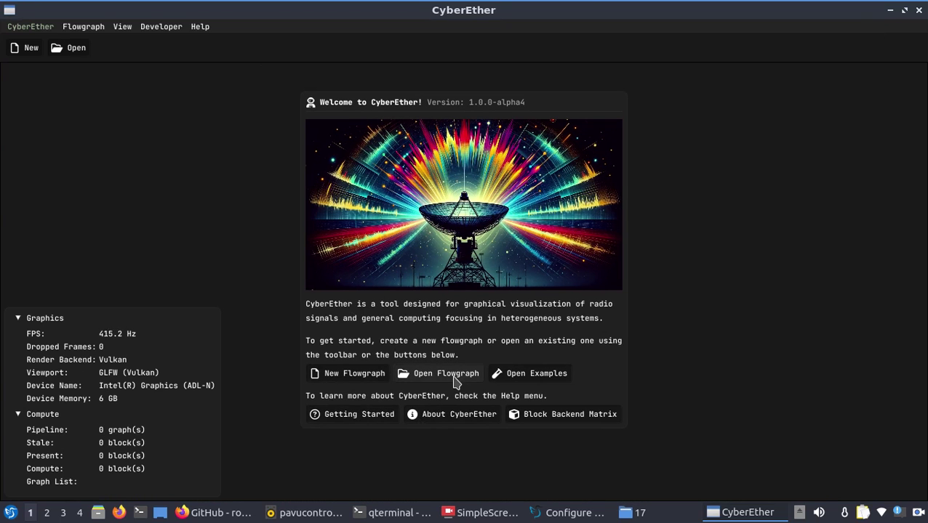
click(456, 383)
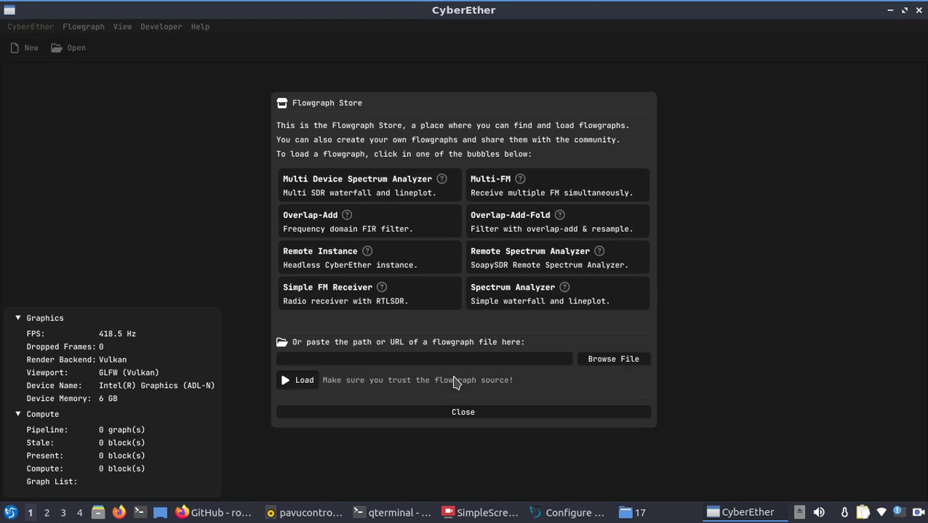
click(327, 264)
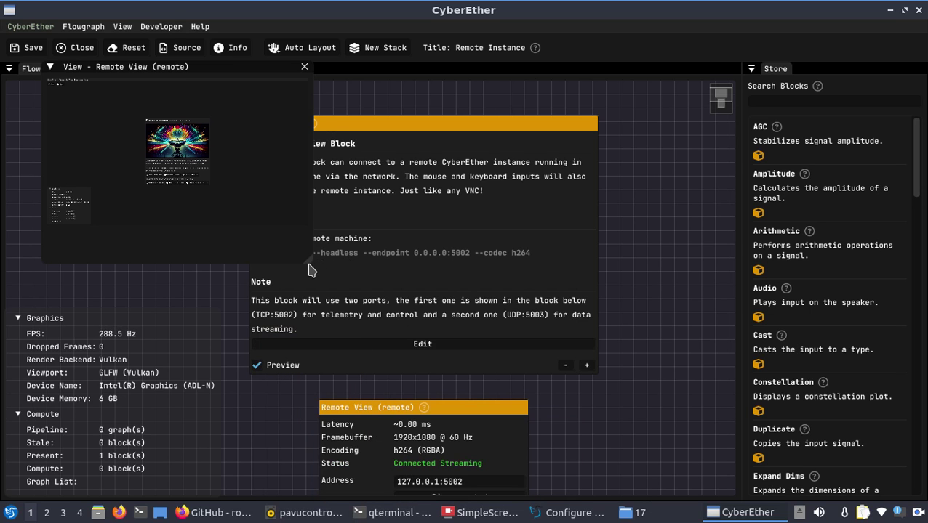
- Enlarge the Remote View window, pan the flowgraph canvas, then collapse the Remote View window
drag(312, 269, 694, 471)
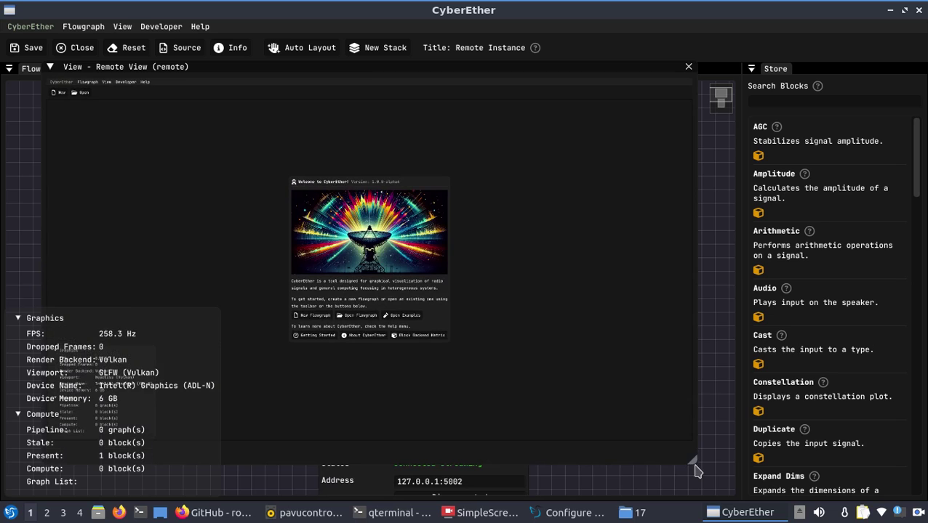
click(716, 285)
click(712, 104)
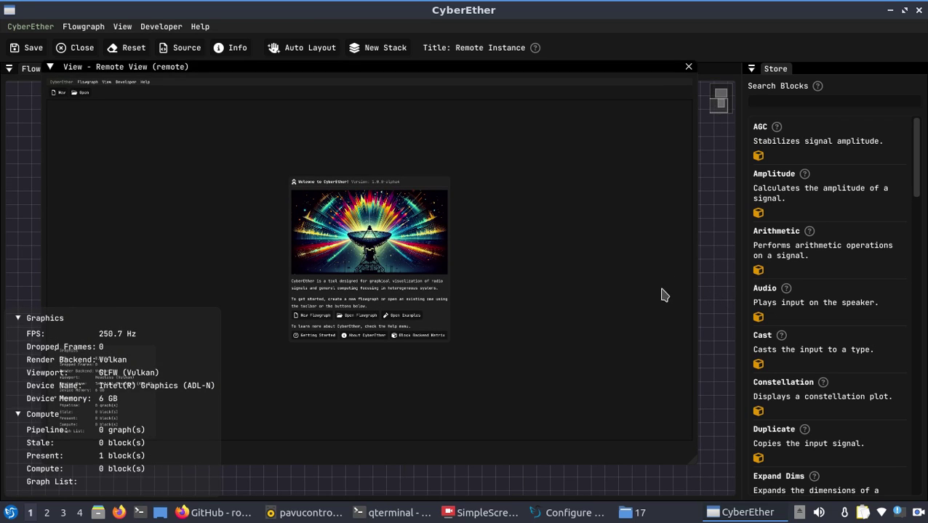
double_click(366, 68)
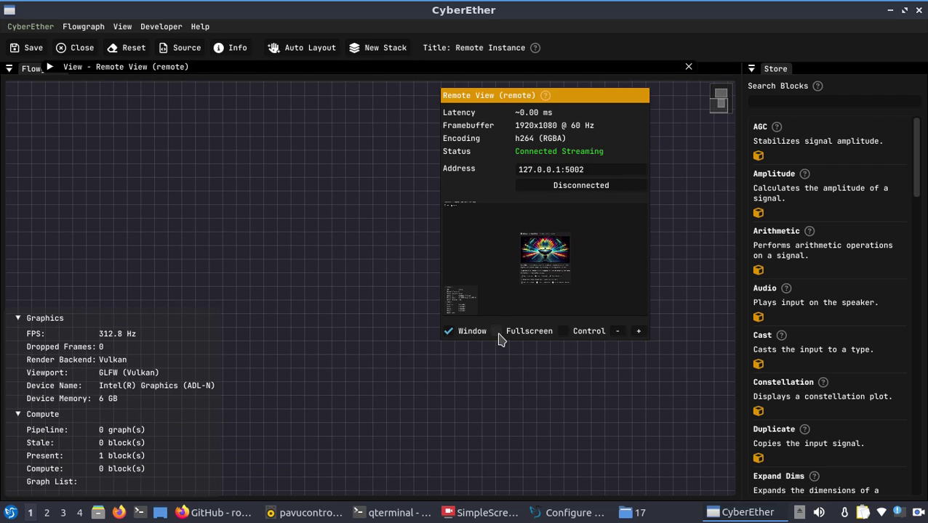
- Move the Remote View node up-left, view the remote instance fullscreen, then minimize CyberEther
drag(498, 100, 449, 119)
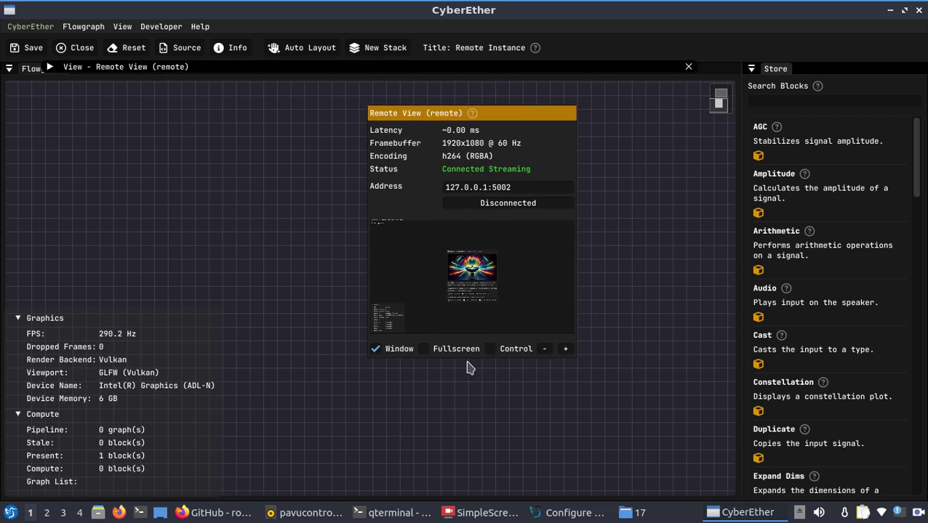
click(435, 351)
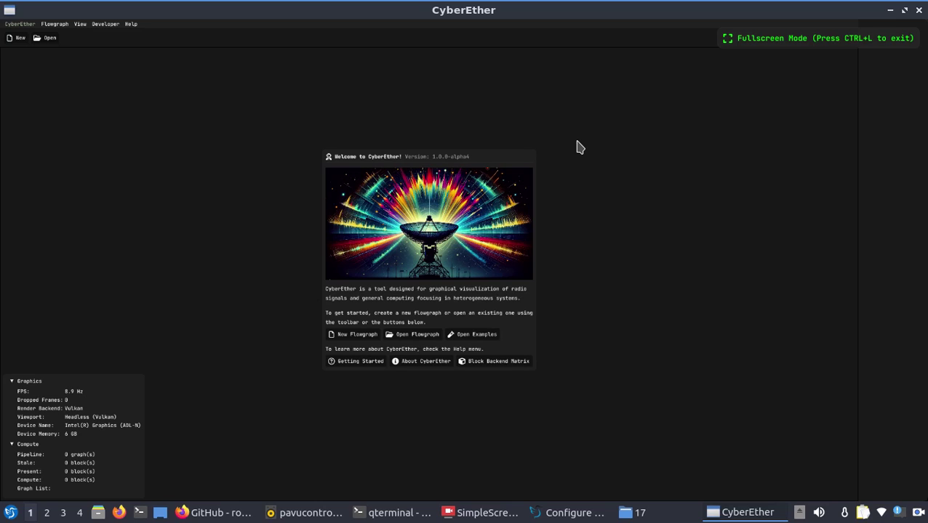
click(892, 12)
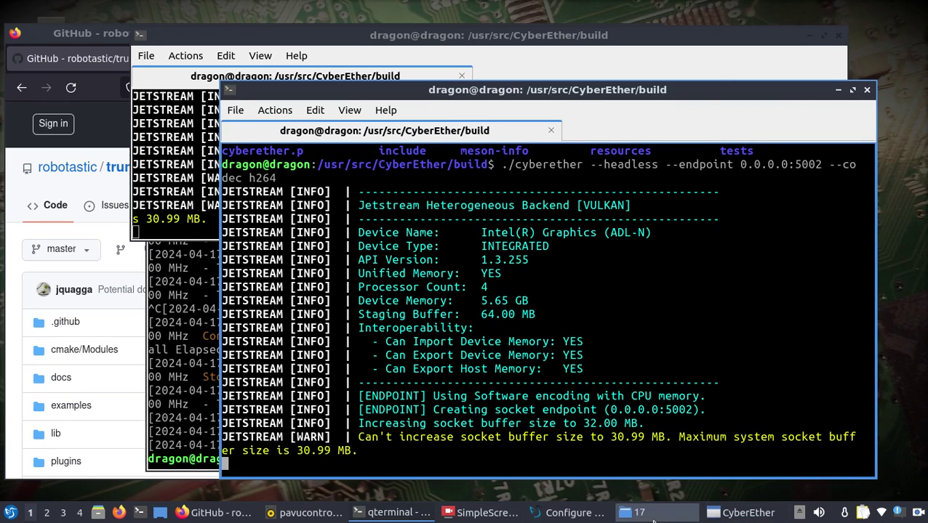
- Stop the running CyberEther viewer in its terminal with Ctrl+C
click(393, 512)
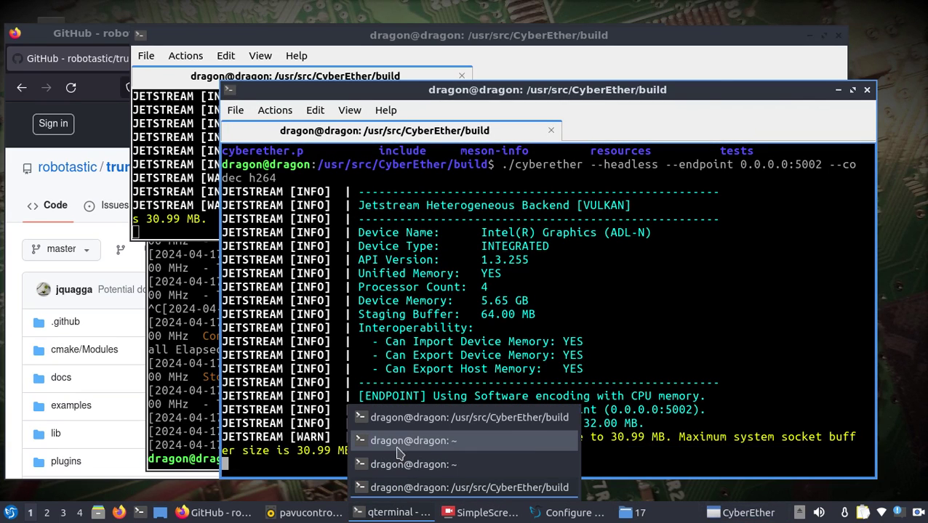
click(439, 417)
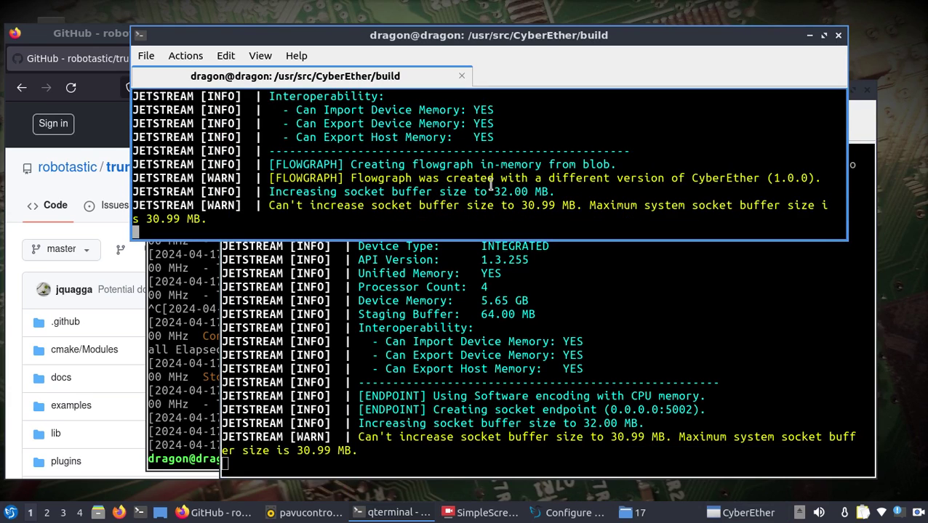
key(ctrl+c)
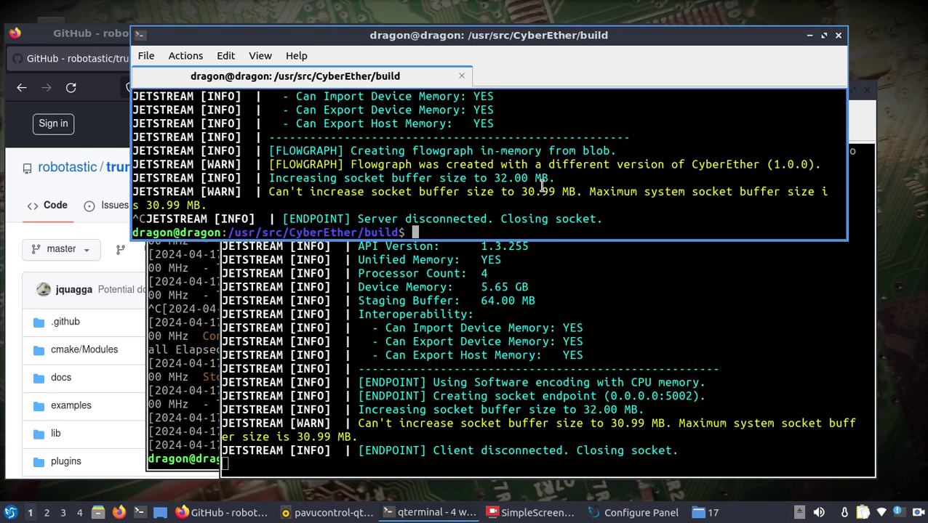
- List ~/.cache/gstreamer-1.0/, select the registry.x86_64.bin file name, then minimize the terminal
text(cd ~/cac)
key(BackSpace)
key(BackSpace)
key(BackSpace)
text(.cach)
key(Tab)
key(Tab)
key(Tab)
text(gs)
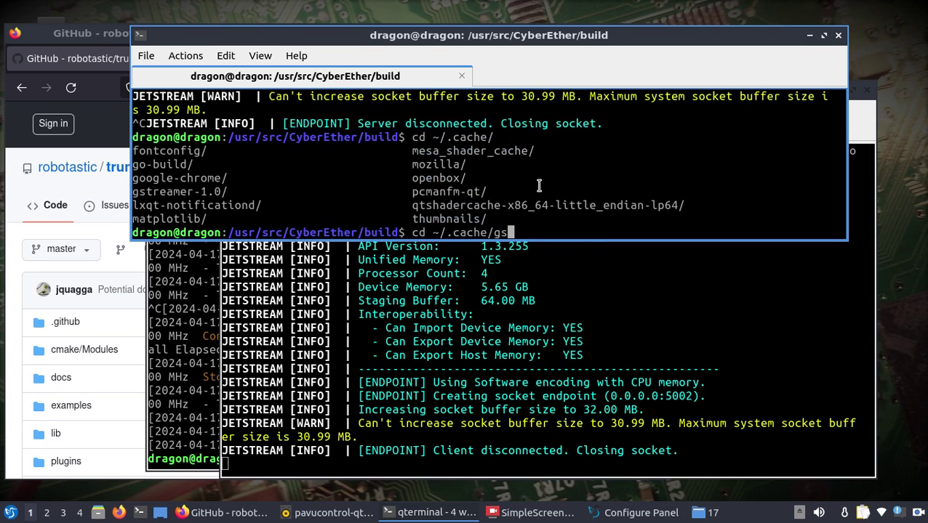
key(Tab)
key(Return)
text(ls)
key(Return)
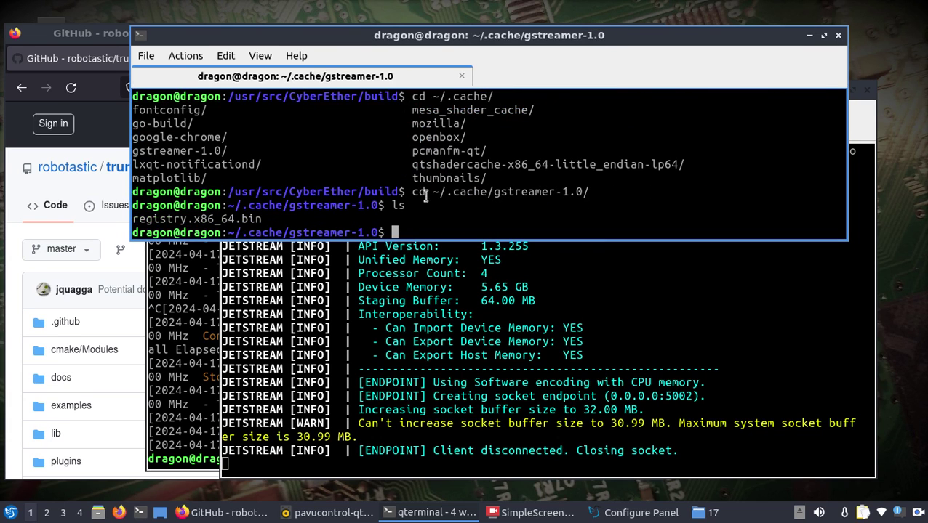
drag(266, 218, 133, 227)
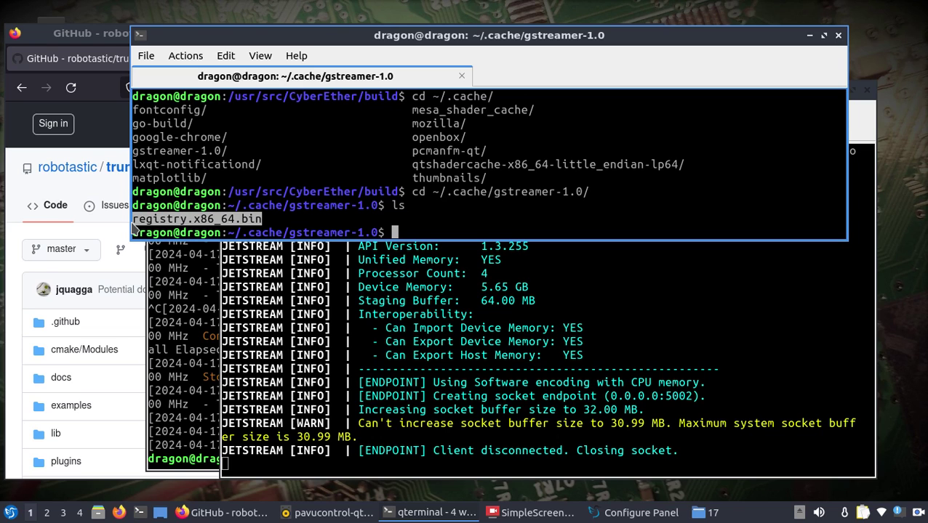
click(810, 35)
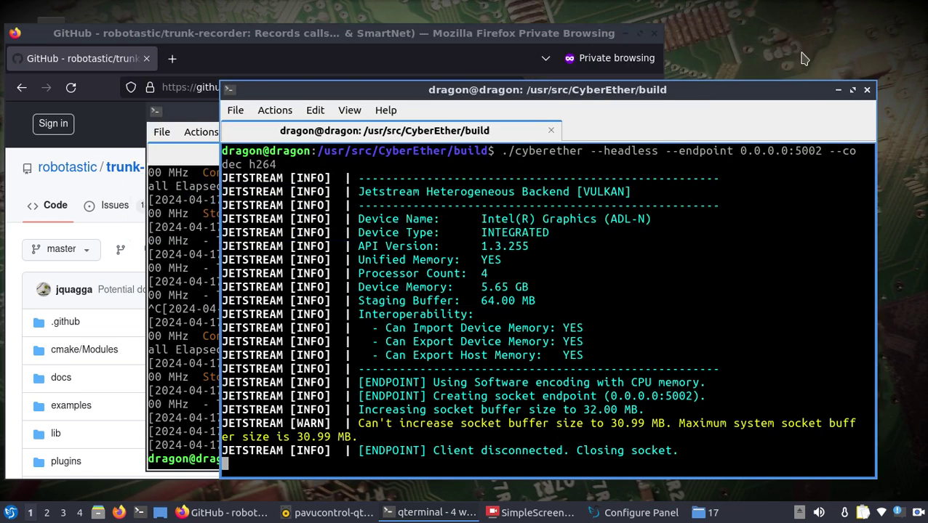
- Minimize the build terminal, resize the trunk-recorder terminal, and bring SimpleScreenRecorder forward
click(838, 89)
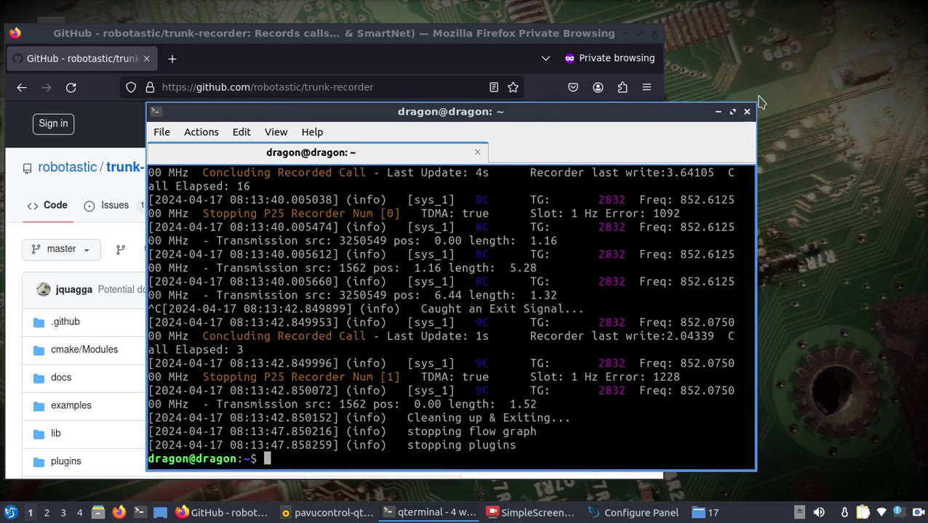
drag(753, 106, 865, 55)
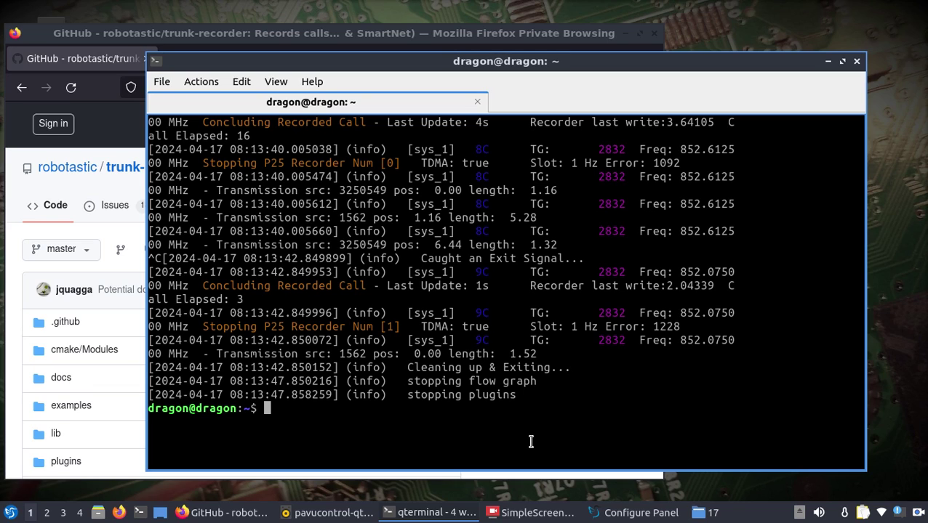
drag(148, 56, 251, 80)
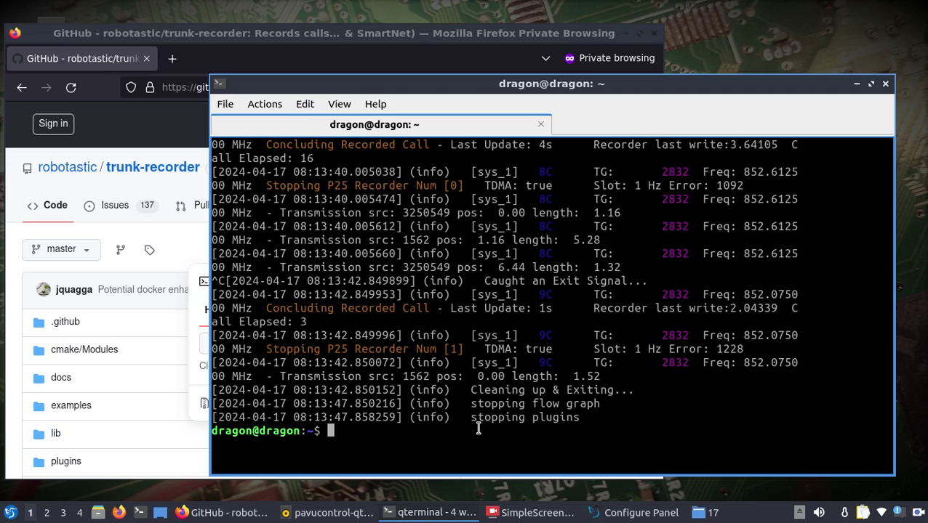
click(529, 513)
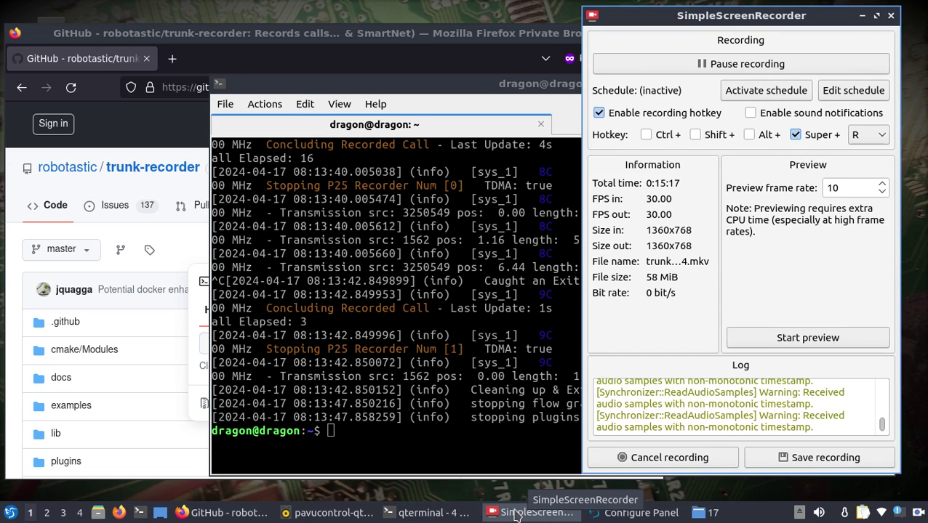